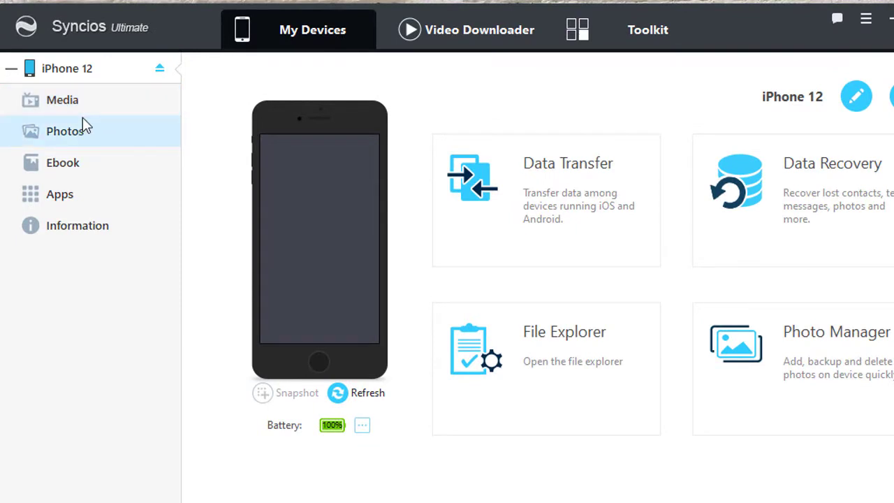
Look through the iPhone 12's photos, ebooks, apps and contacts, and view the details of the last local contact
left_click(84, 133)
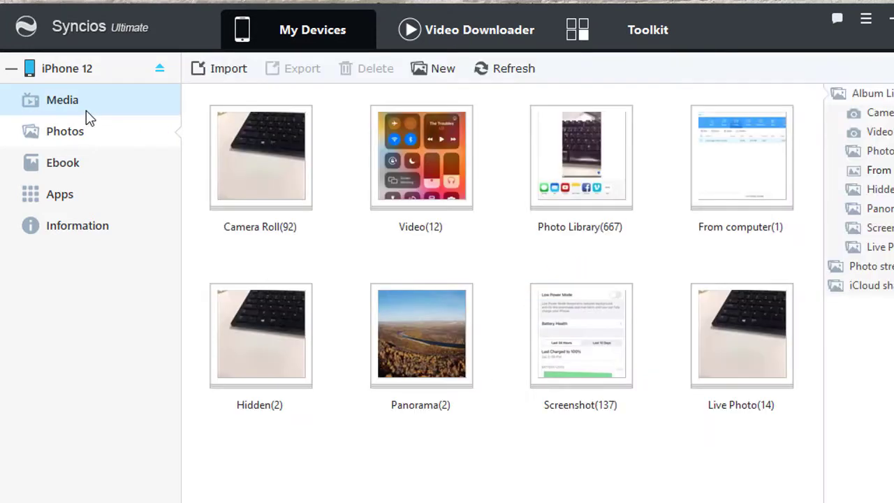
left_click(76, 160)
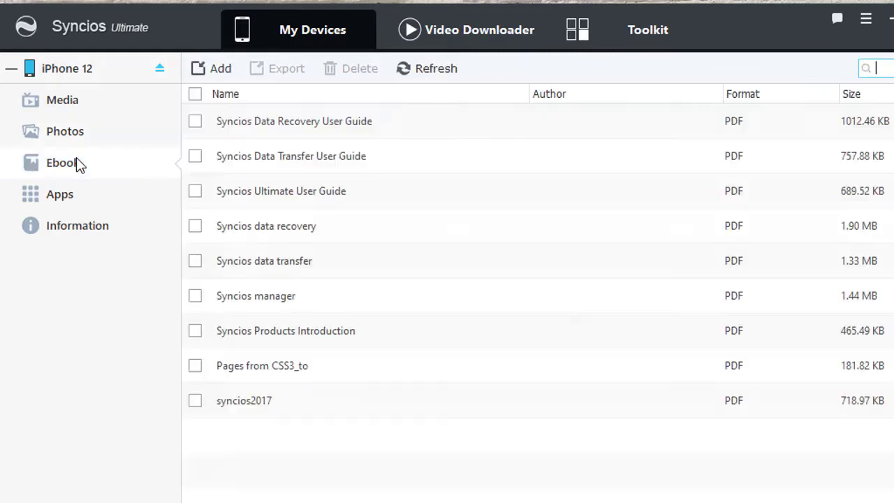
left_click(98, 207)
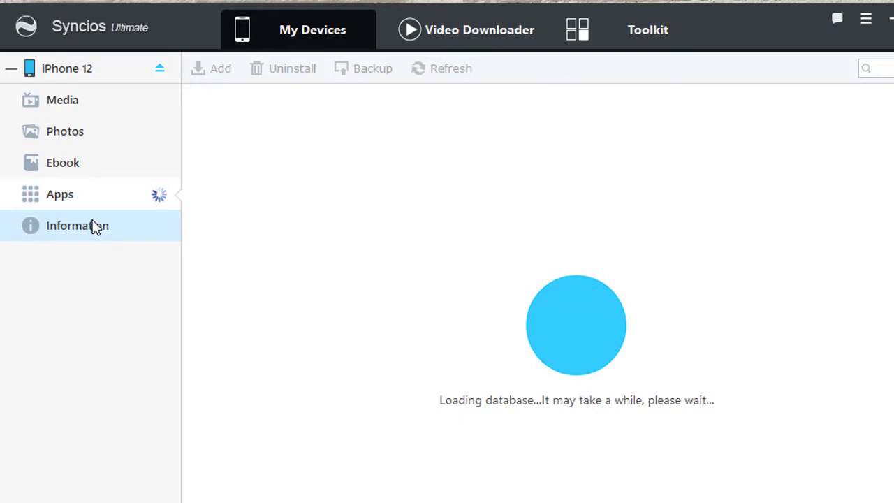
left_click(96, 227)
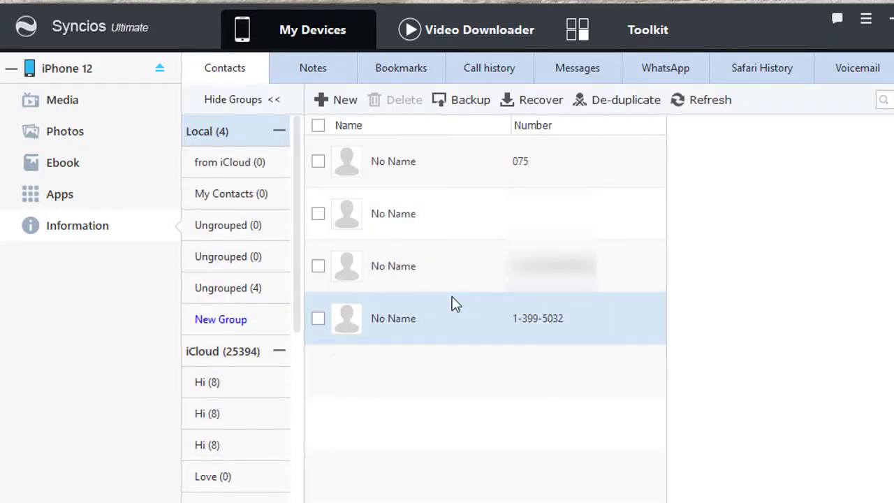
left_click(451, 316)
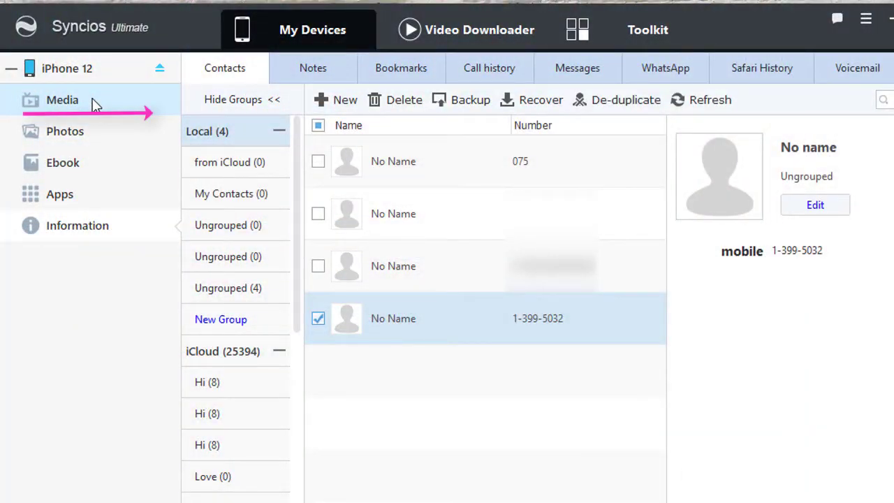
Open the iPhone 12's media library, open the First folder's name for editing in the music folder, and minimize that folder window
left_click(94, 102)
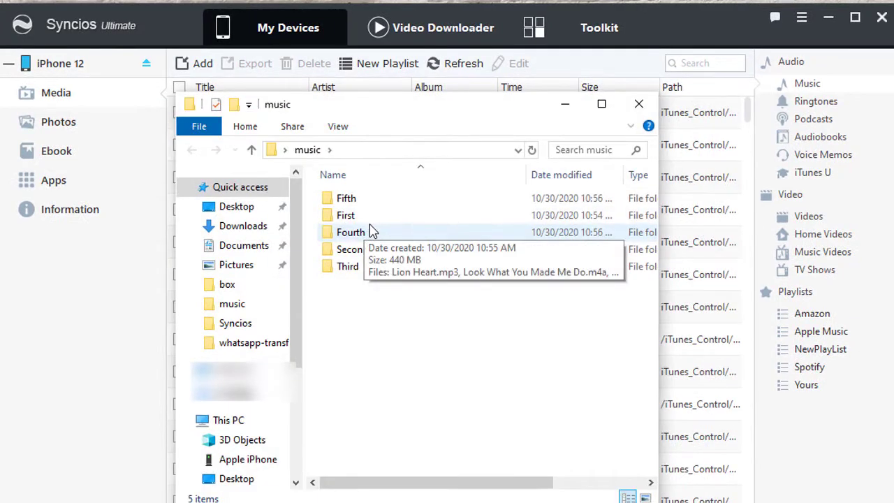
left_click(358, 218)
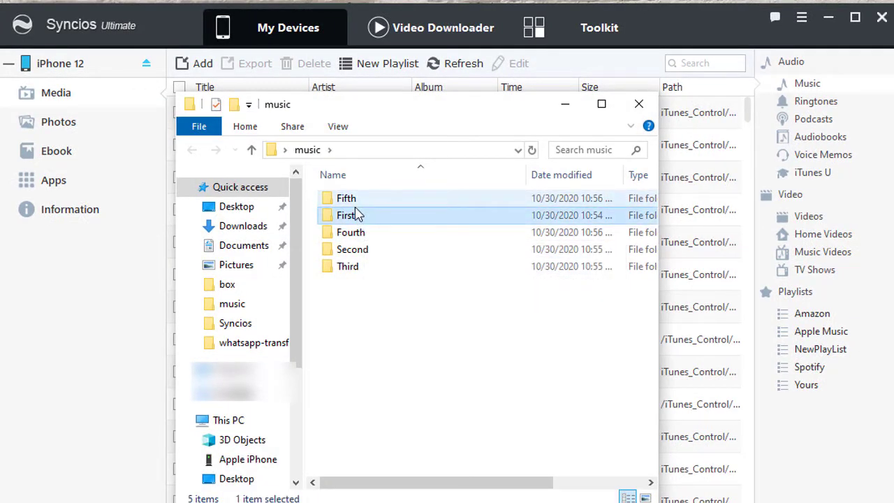
right_click(356, 219)
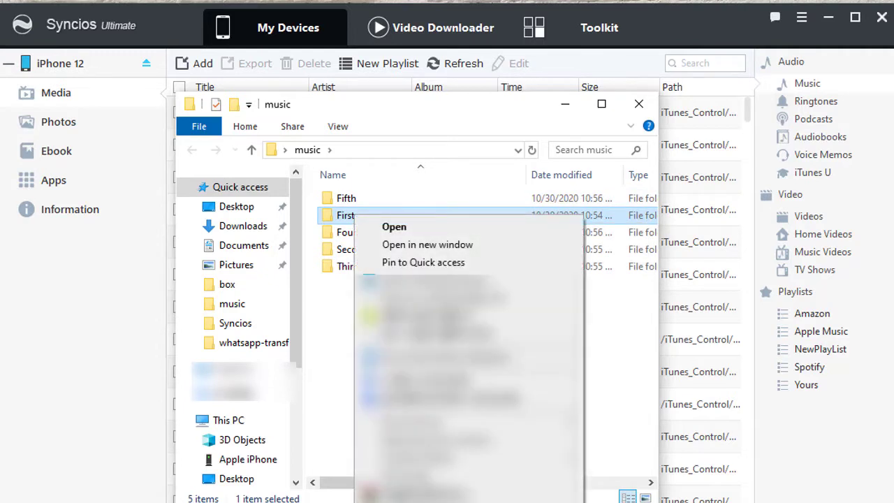
key("m")
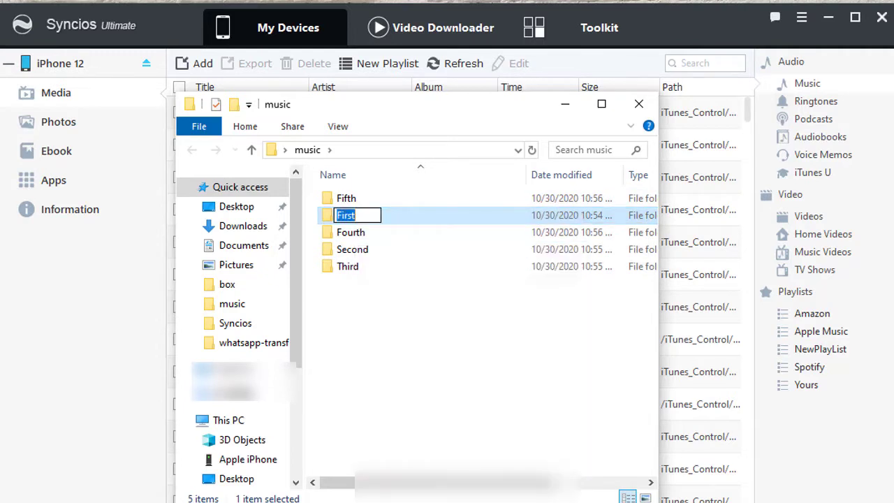
left_click(565, 104)
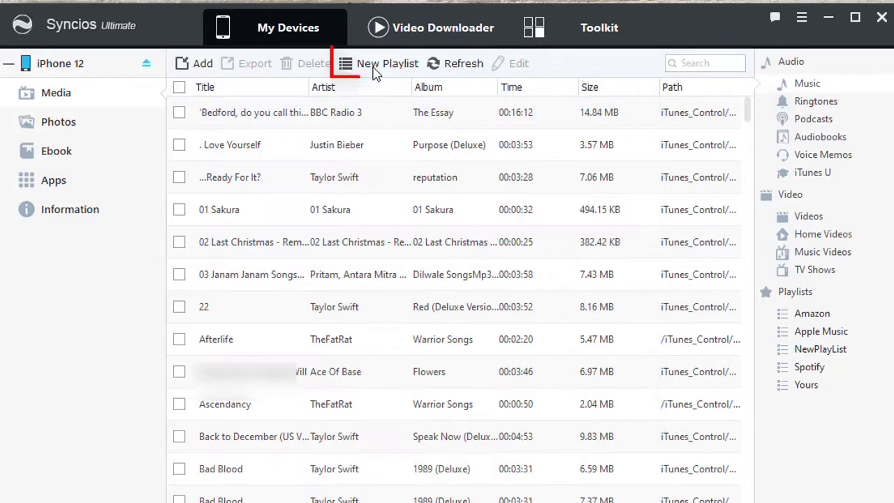
Create a new playlist named First on the iPhone 12 and open it
left_click(378, 68)
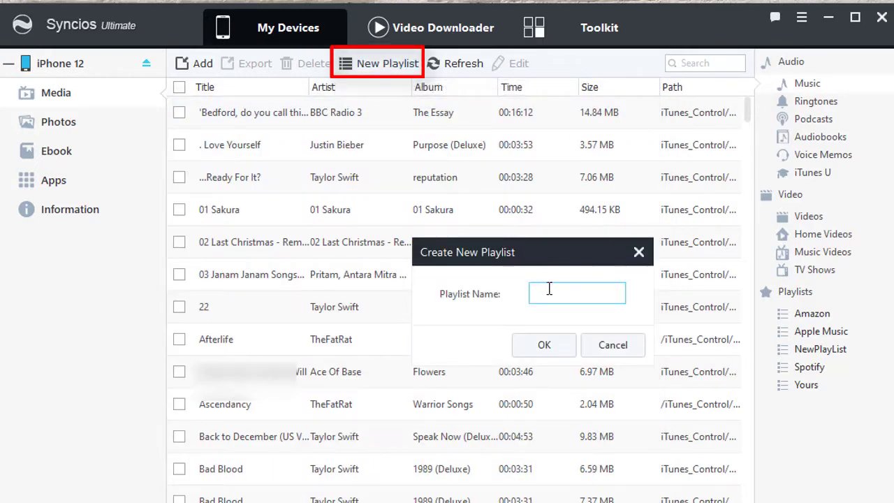
type("First")
left_click(558, 346)
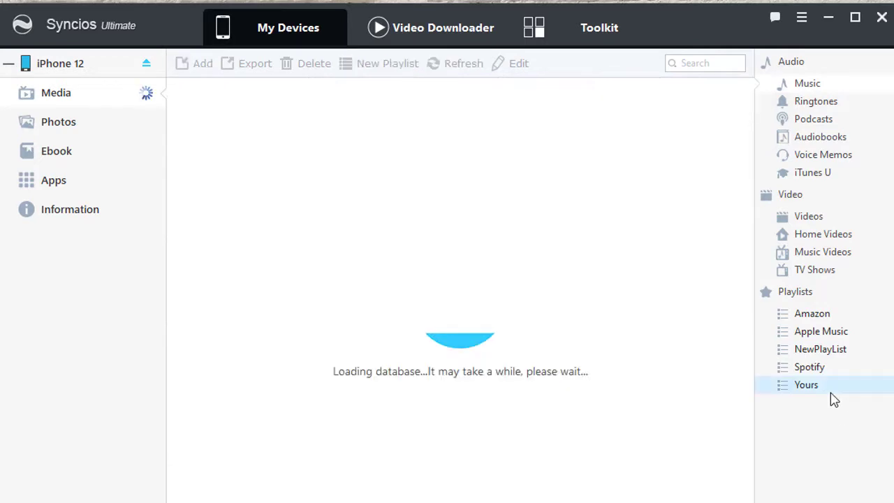
left_click(810, 352)
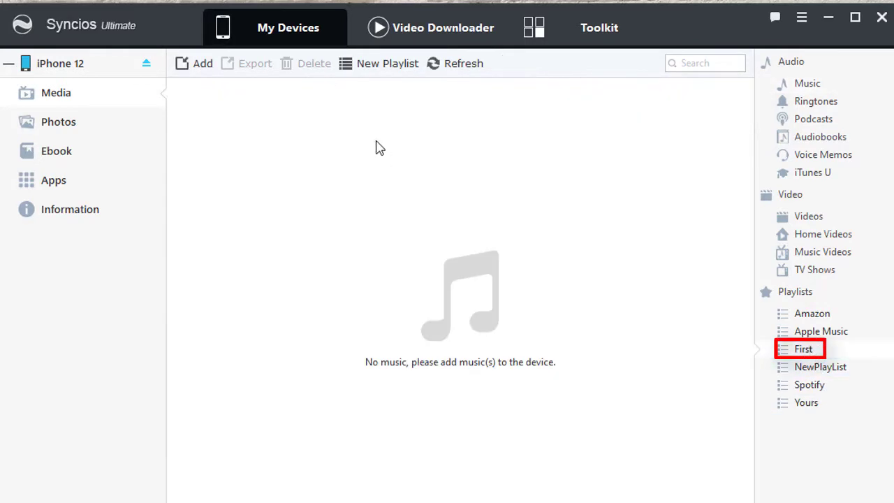
Add the First subfolder of the computer's music folder to the First playlist
left_click(206, 69)
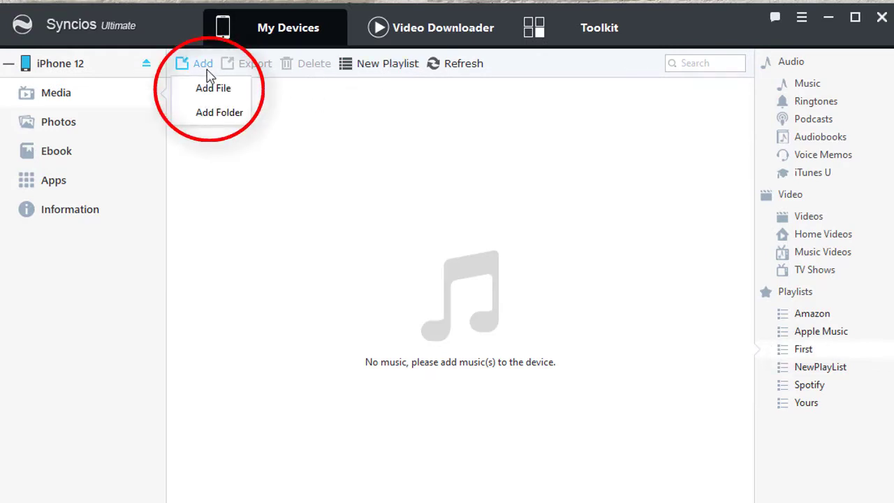
left_click(217, 113)
scroll(409, 411, "down", 3)
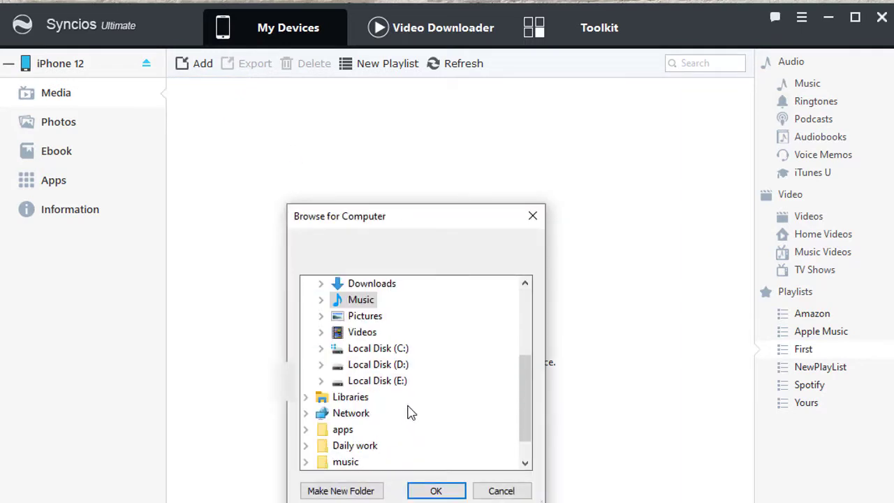
double_click(335, 461)
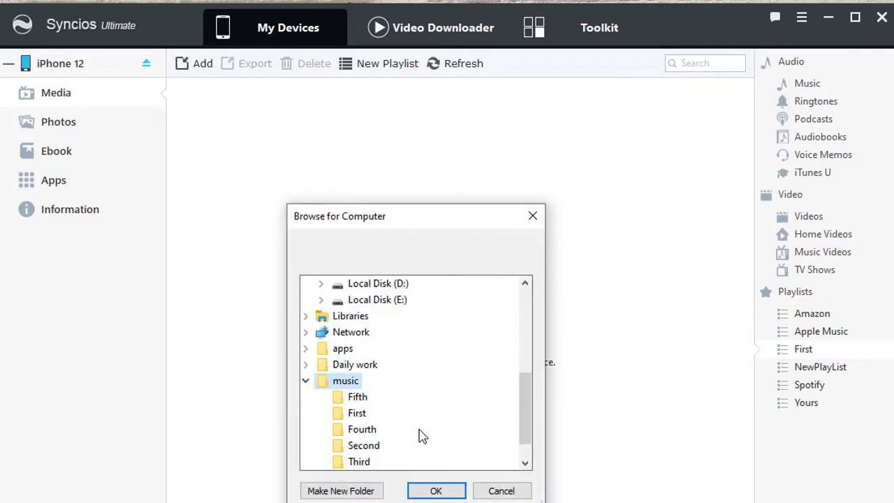
left_click(364, 415)
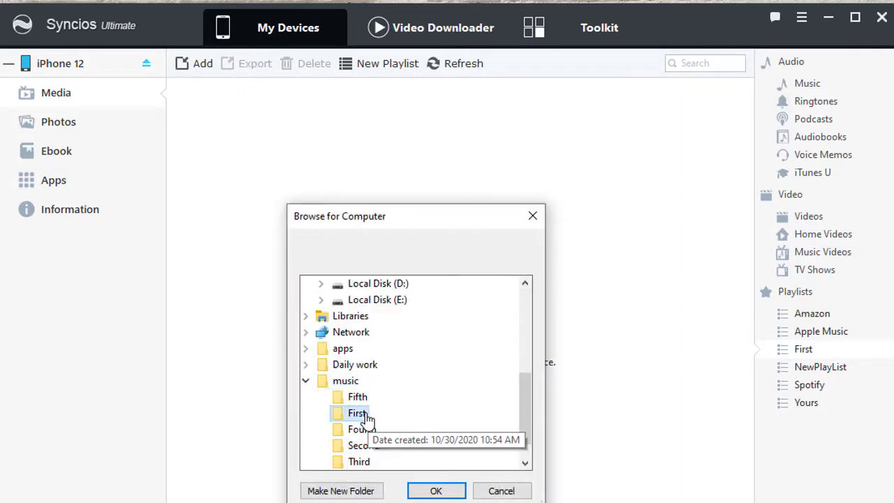
left_click(436, 491)
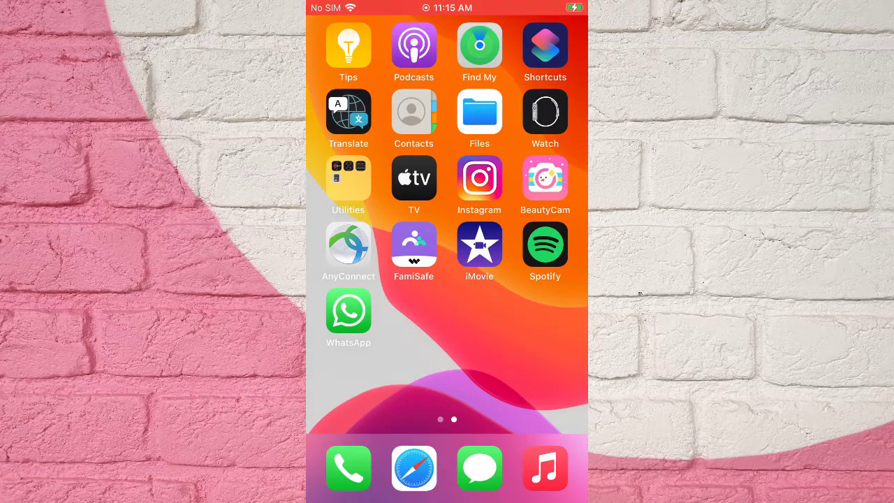
Switch to the iPhone's Music app and review the songs in the recently added First playlist
left_click(545, 468)
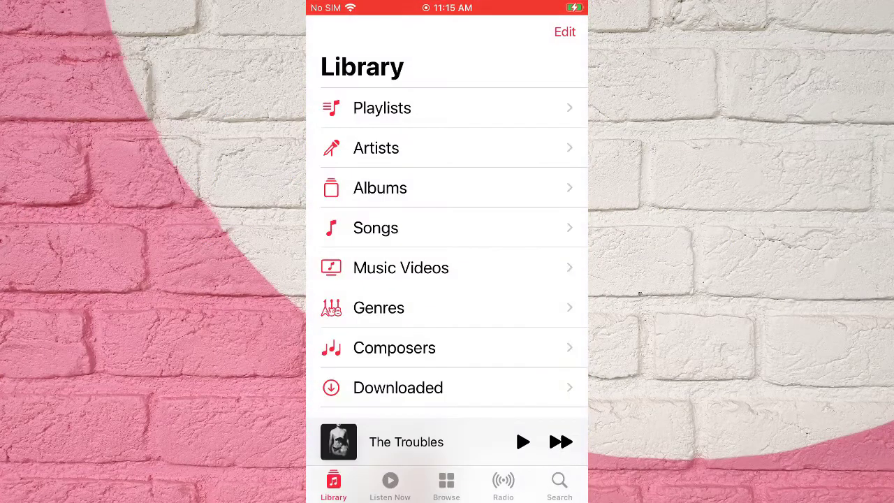
scroll(447, 244, "down", 10)
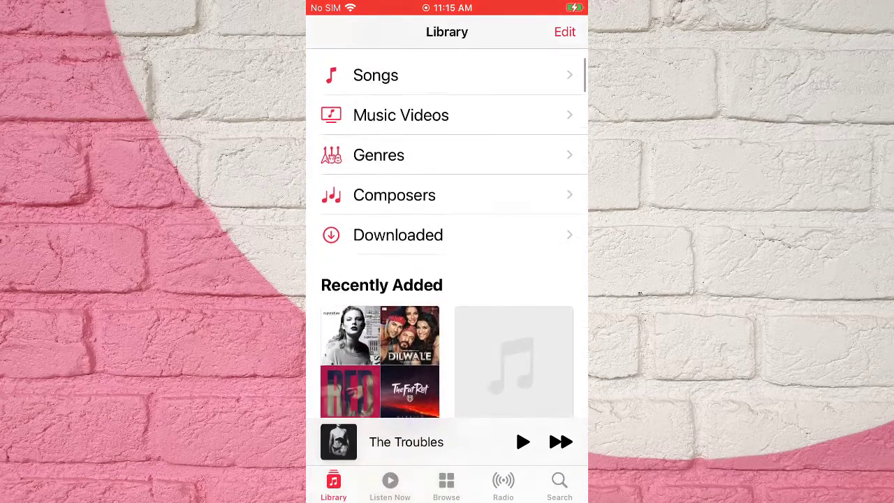
scroll(447, 244, "up", 3)
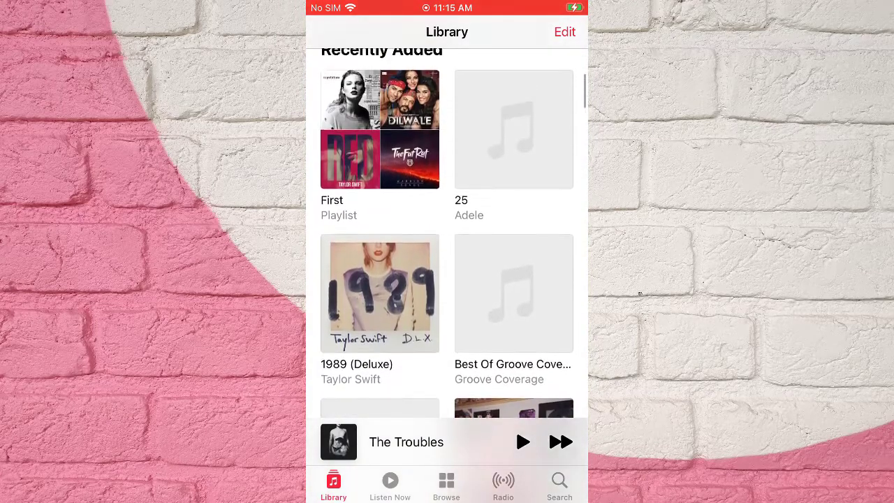
left_click(380, 208)
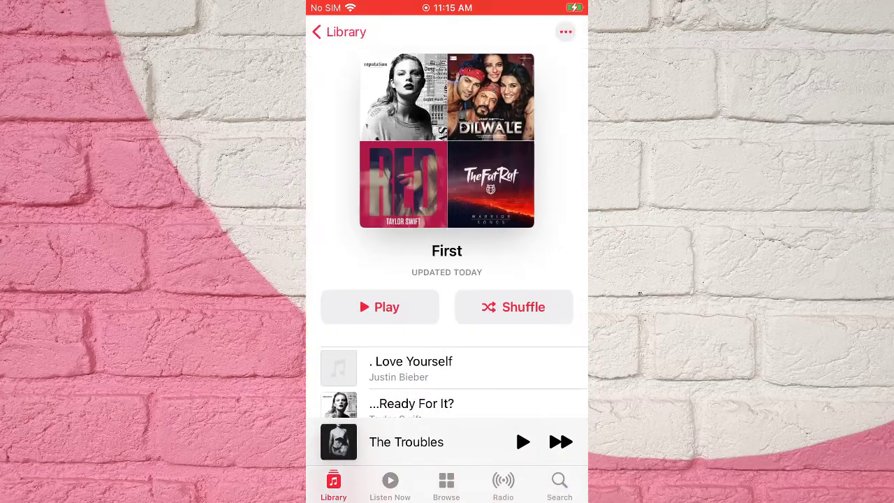
scroll(447, 279, "down", 5)
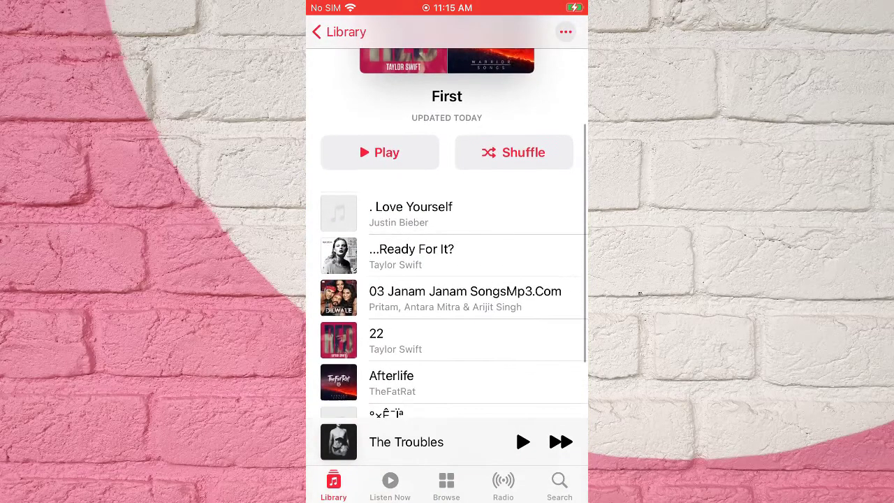
scroll(447, 280, "up", 5)
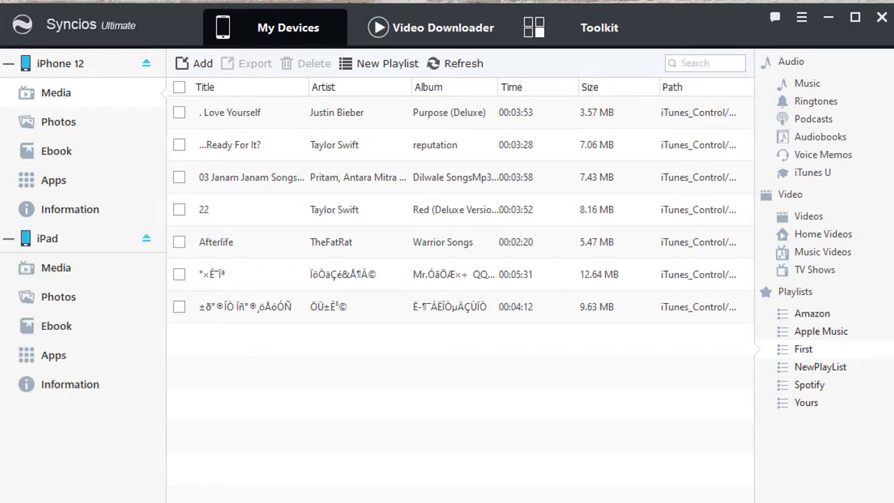
Select the songs Water, Warmer Sands, She, Sexyback and Say Something in the iPad's music list in Syncios
left_click(104, 275)
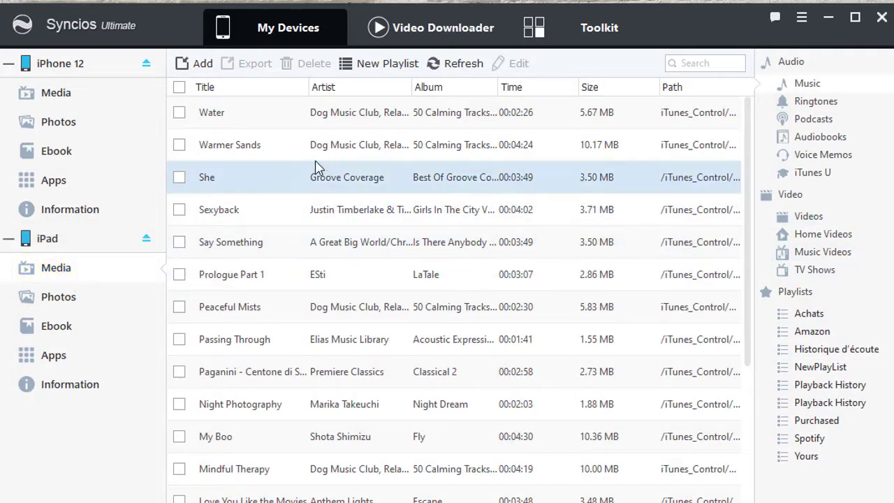
left_click(181, 114)
left_click(181, 145)
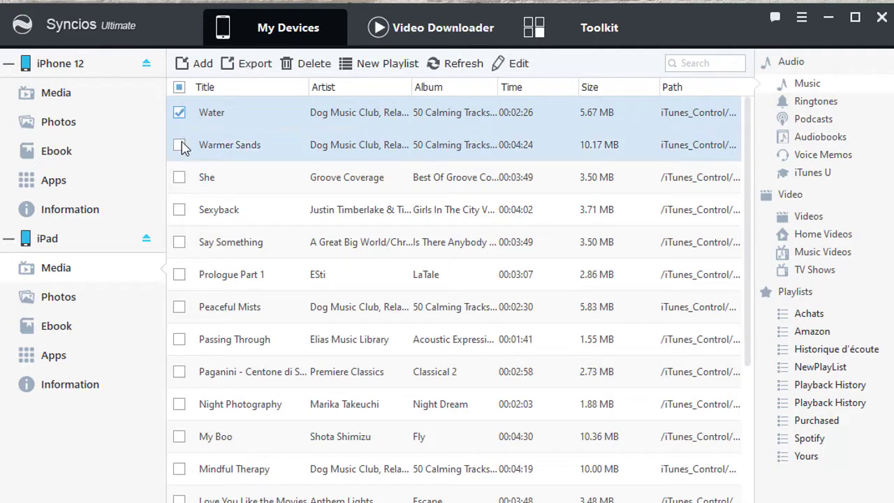
left_click(180, 178)
left_click(180, 209)
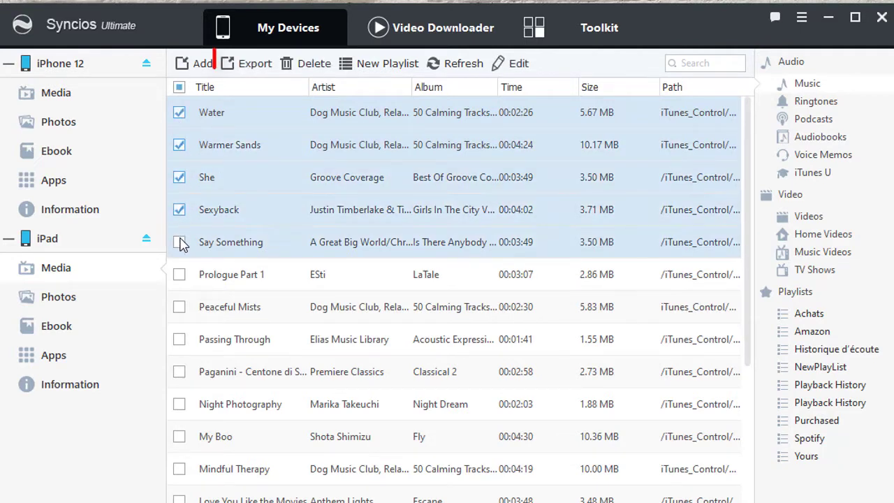
left_click(179, 242)
Export the selected songs to a new folder named "from ipad" inside the Fifth folder of the desktop's music folder
left_click(249, 64)
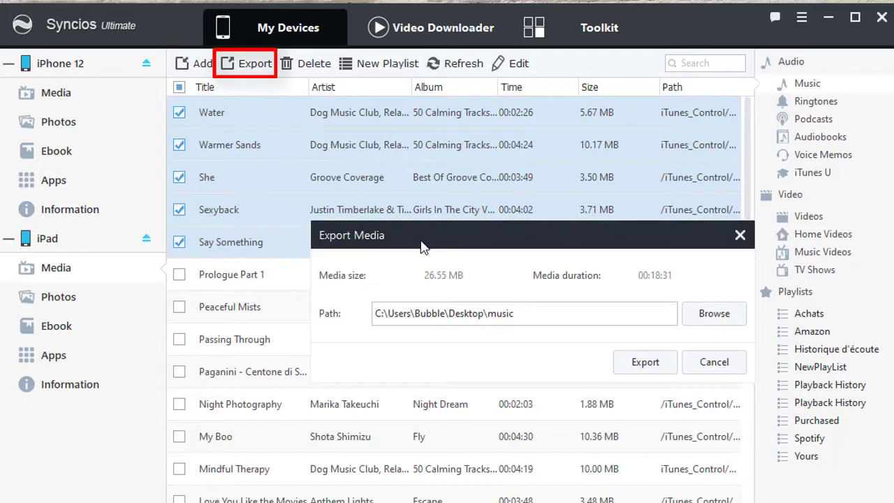
left_click(713, 317)
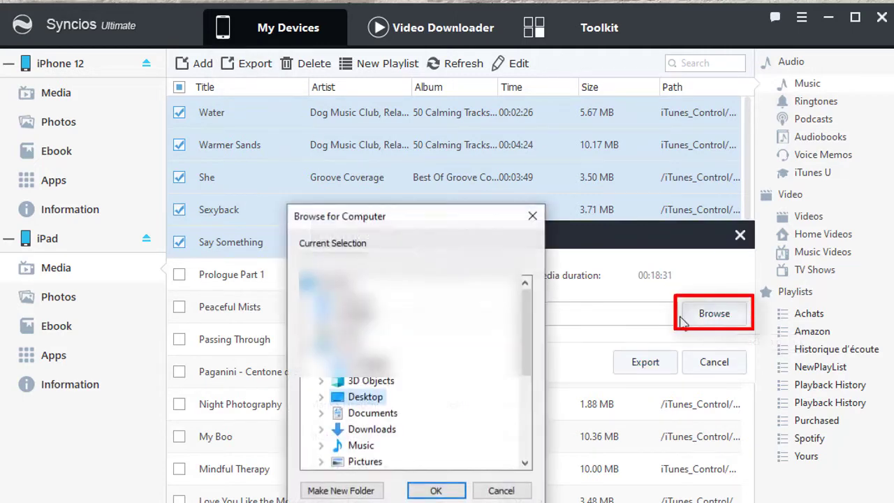
double_click(371, 398)
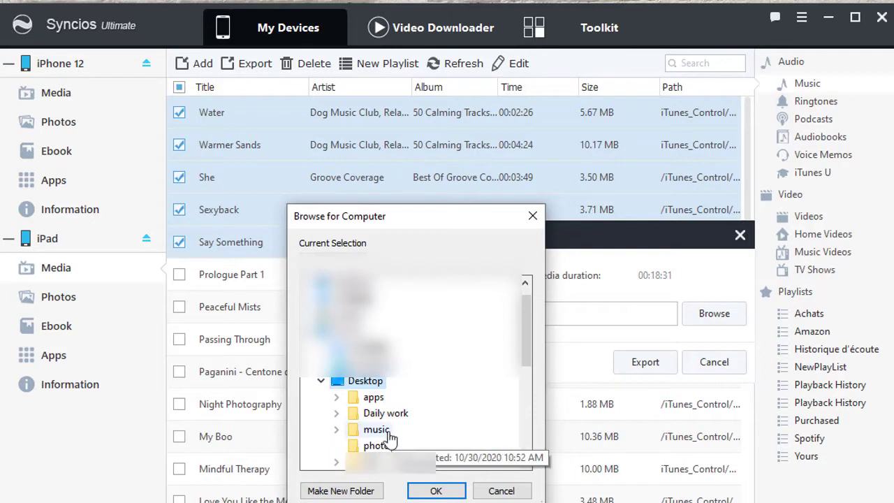
double_click(381, 381)
right_click(431, 398)
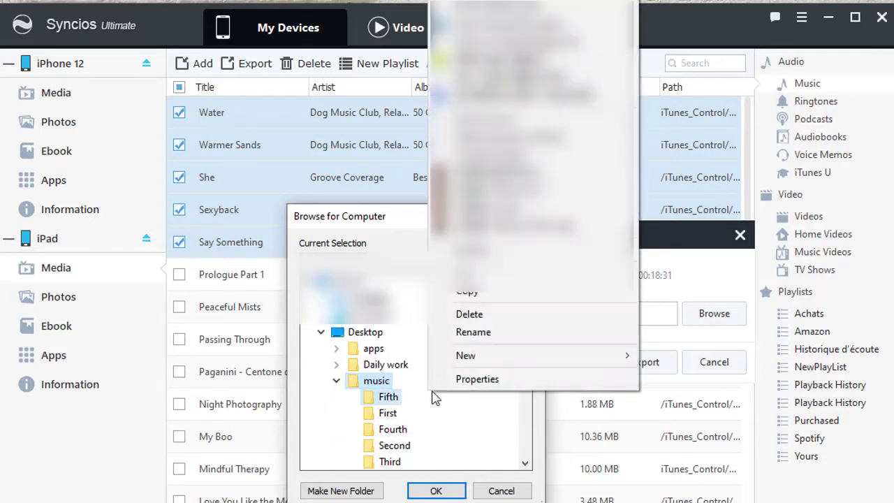
mouse_move(509, 363)
left_click(660, 358)
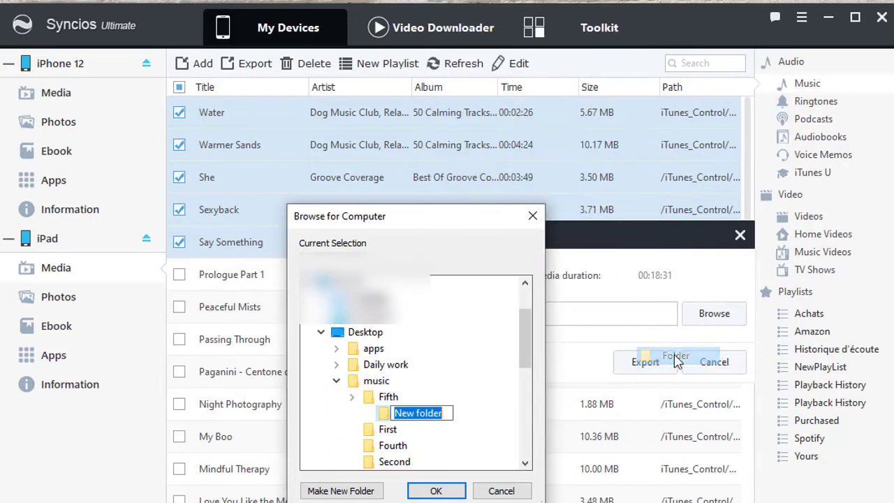
type("from ipad")
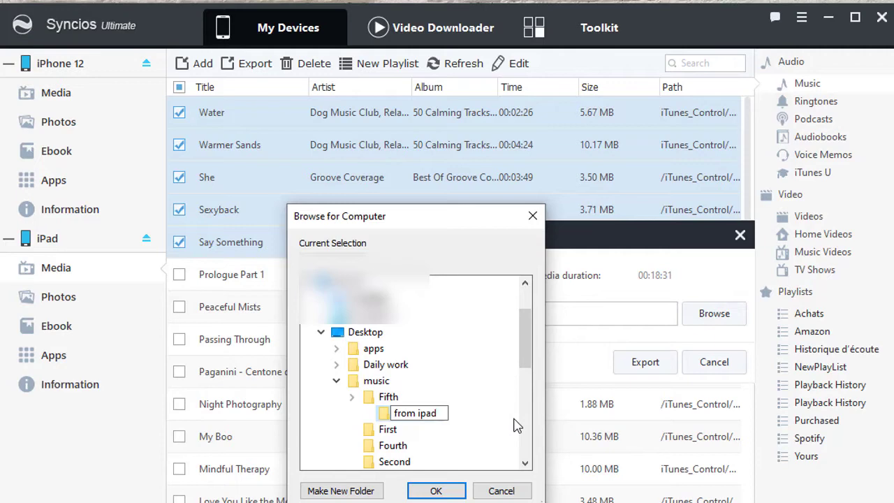
key("Return")
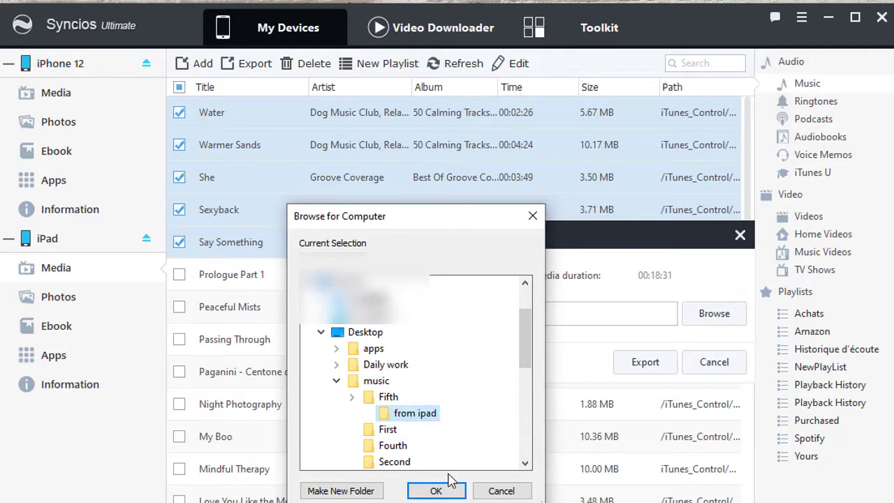
left_click(438, 492)
left_click(647, 366)
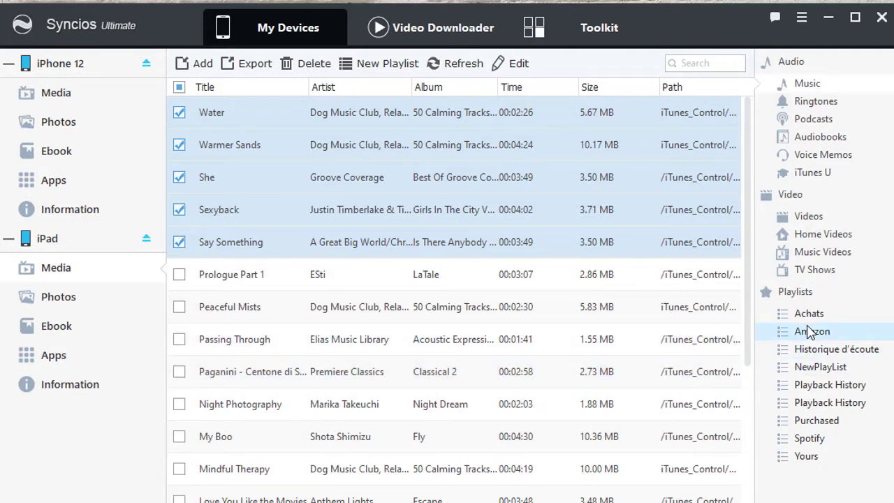
Export all songs of the iPad's Yours playlist to a new folder named "Yours" inside the desktop's music folder
left_click(800, 459)
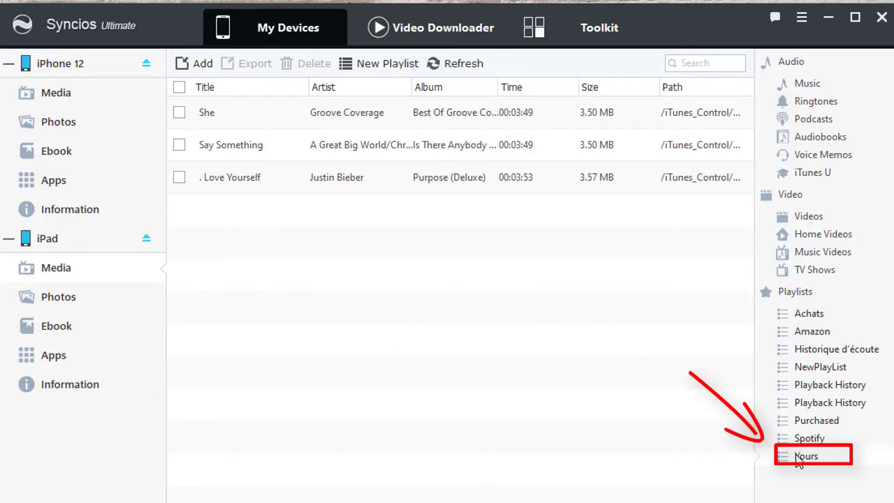
left_click(179, 89)
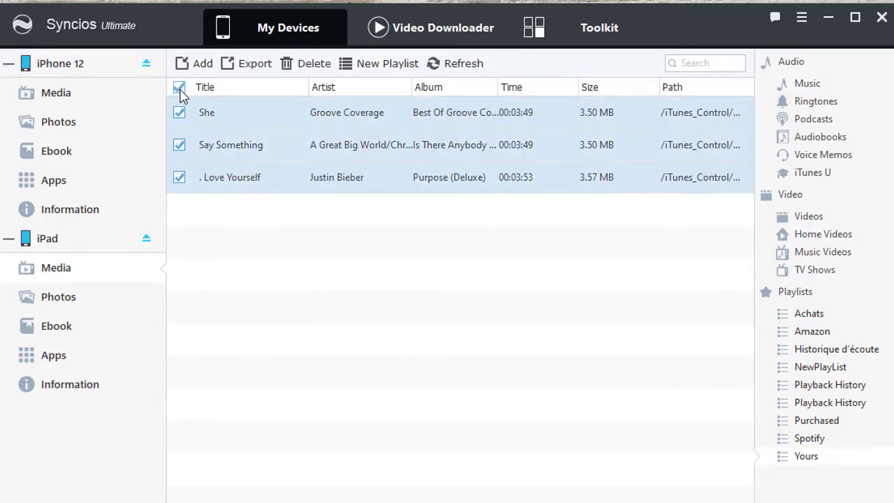
left_click(248, 66)
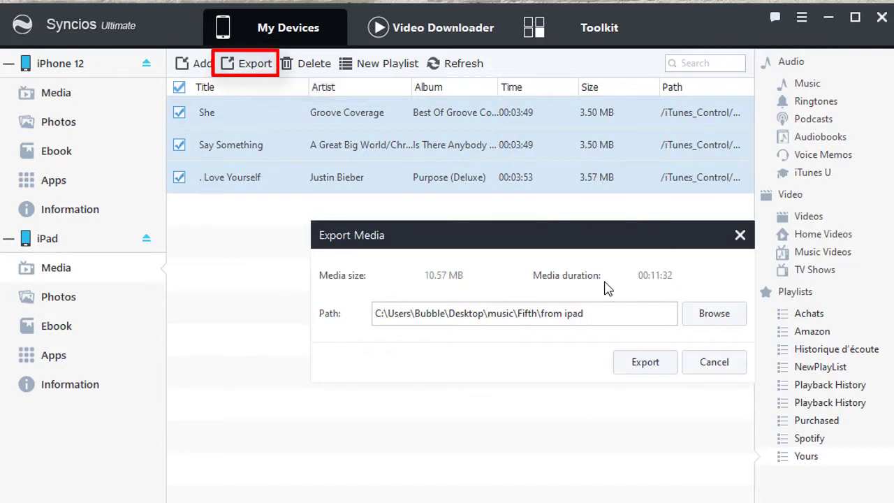
left_click(705, 316)
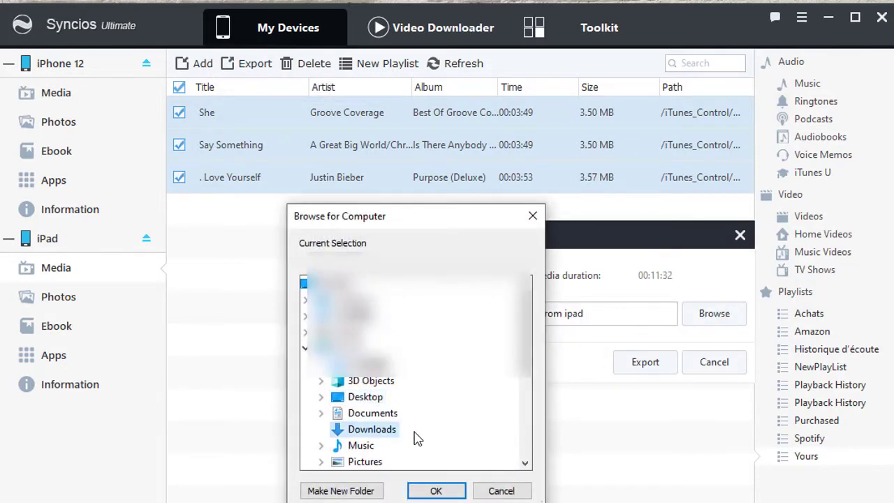
scroll(405, 433, "down", 4)
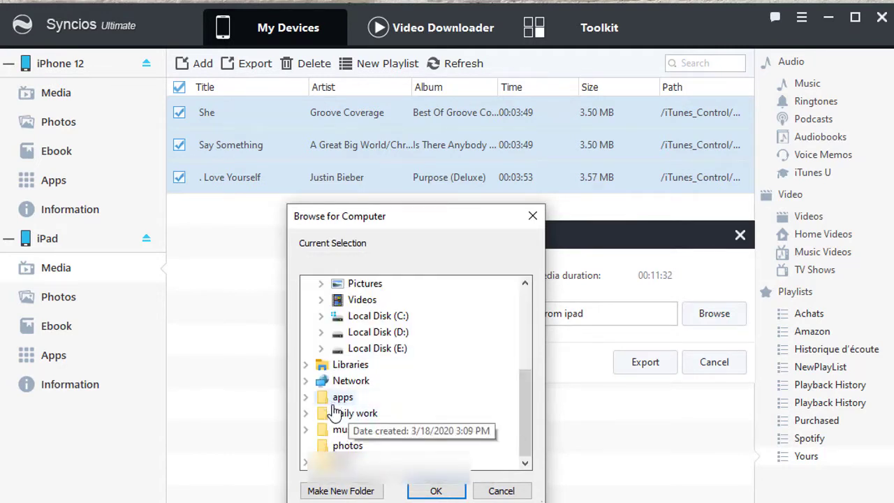
left_click(356, 433)
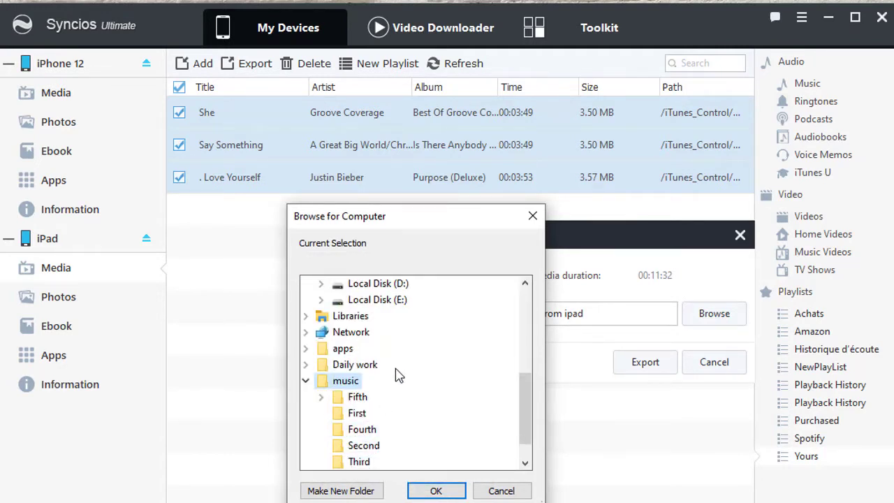
right_click(357, 379)
mouse_move(422, 348)
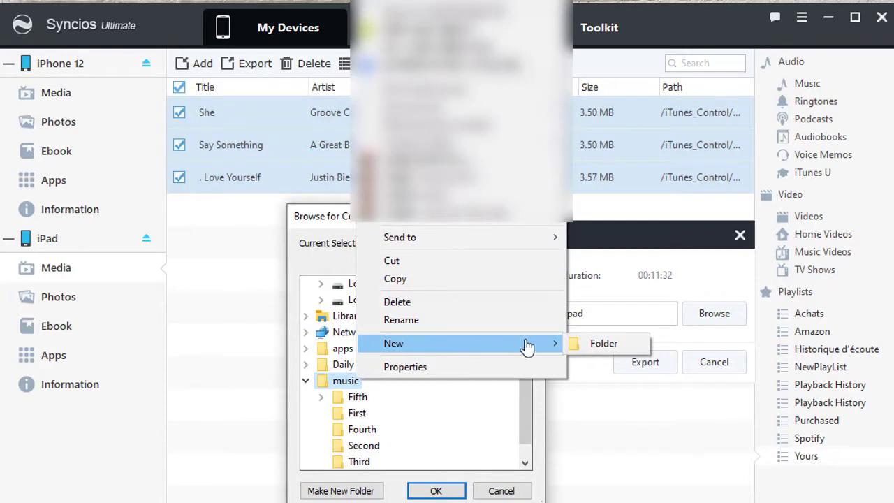
left_click(595, 345)
type("Yours")
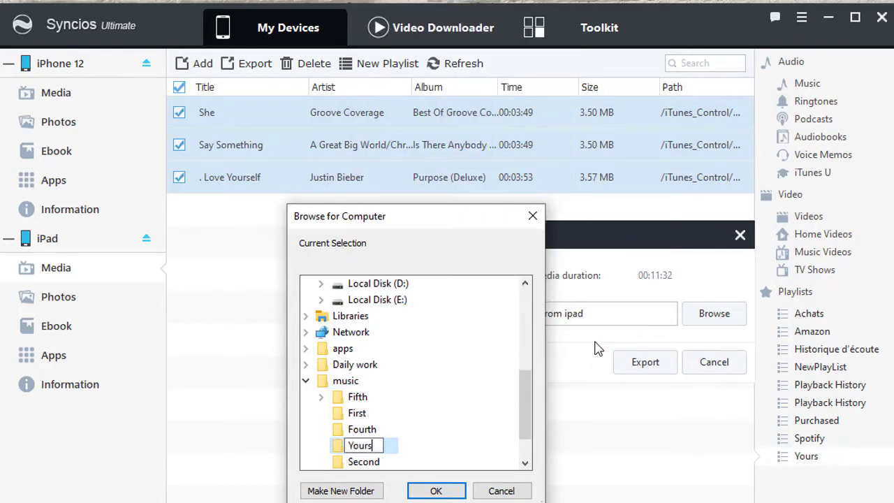
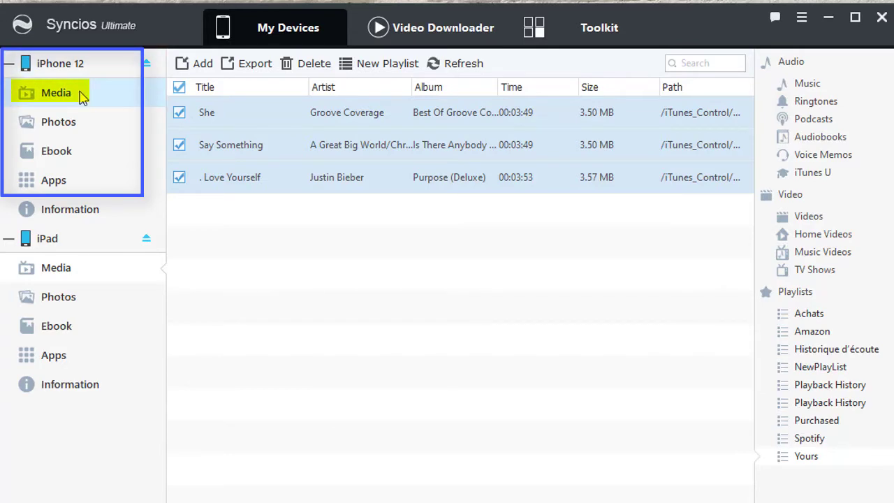
Create a new playlist named "from ipad" in the iPhone 12's media library
left_click(83, 98)
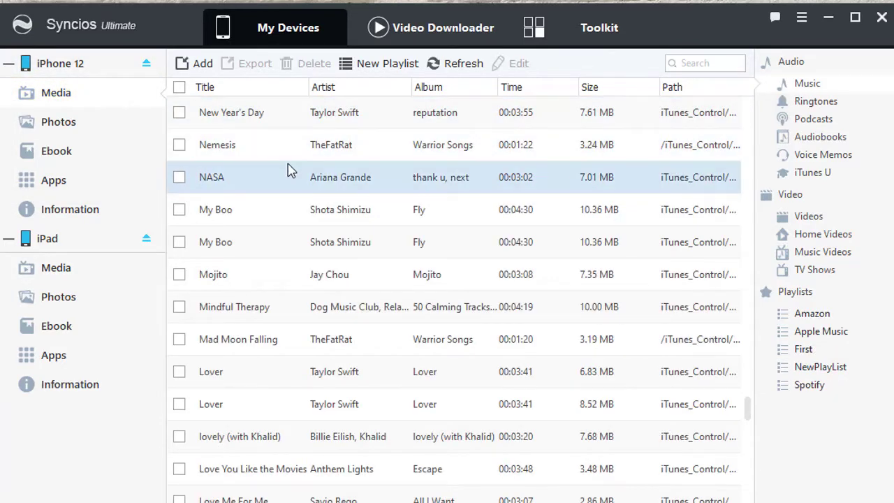
left_click(364, 72)
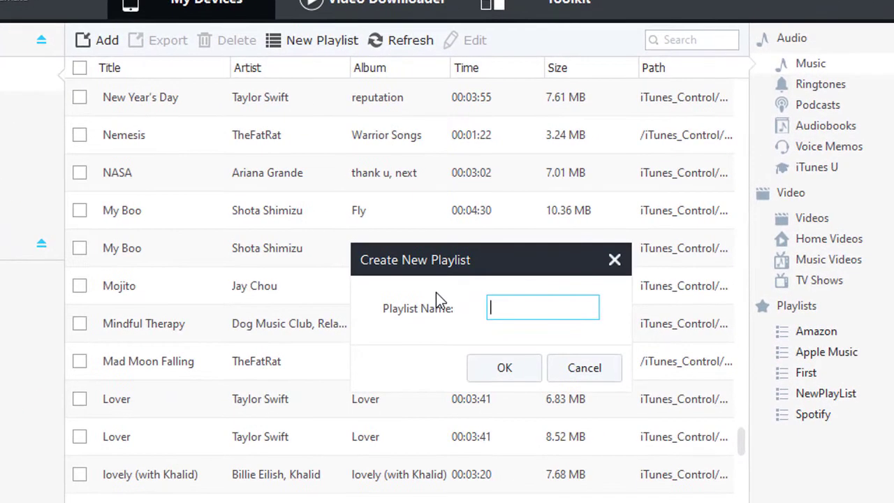
type("from ipad")
left_click(509, 365)
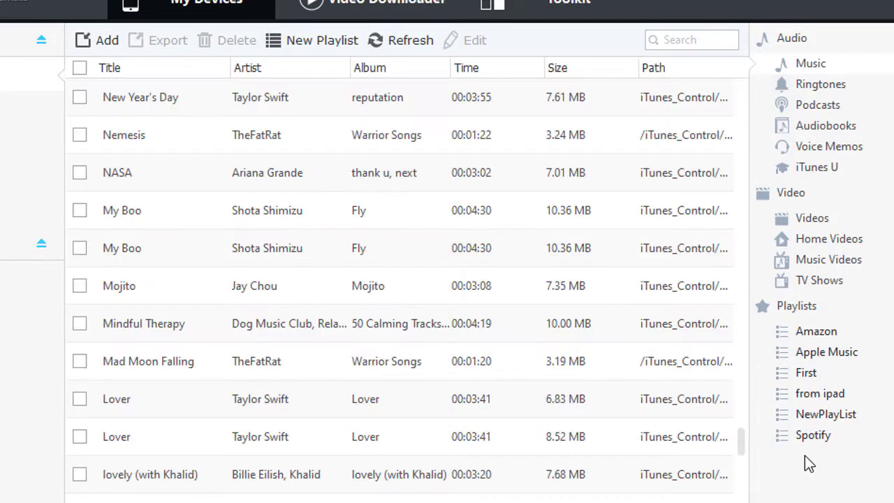
Create another iPhone playlist named "Yours"
left_click(344, 43)
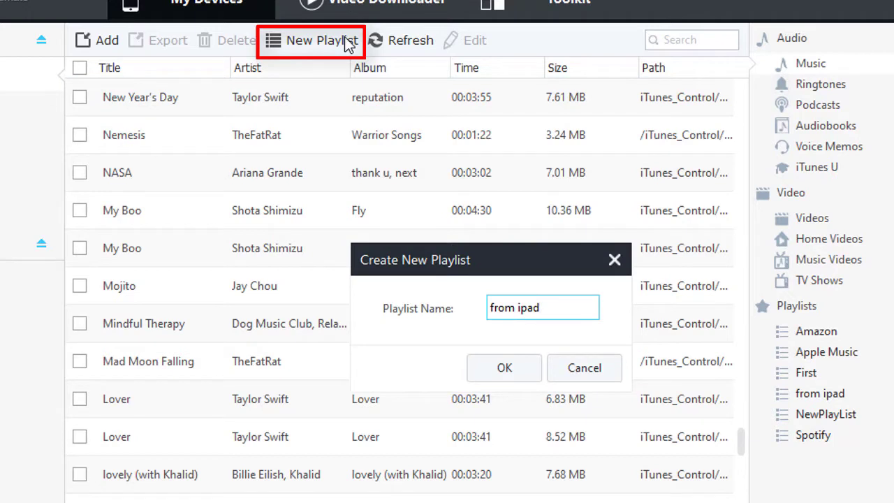
key("BackSpace")
key("BackSpace")
key("BackSpace")
key("BackSpace")
key("BackSpace")
key("BackSpace")
key("BackSpace")
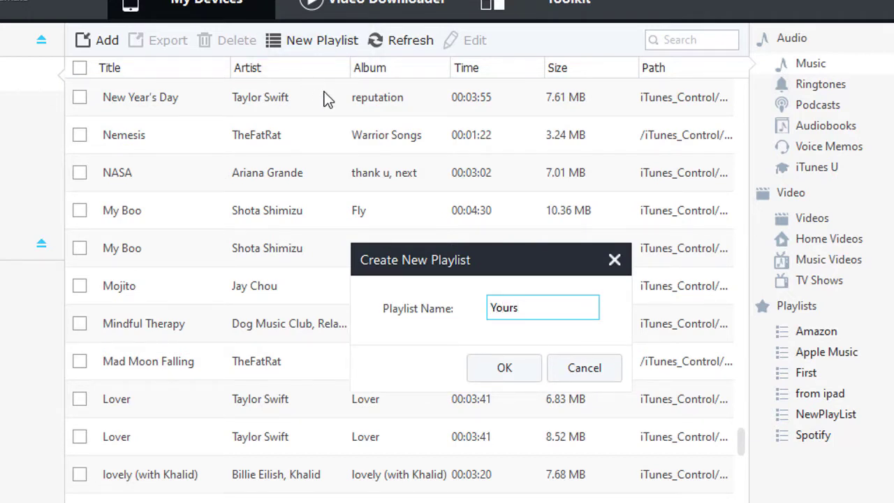
left_click(519, 361)
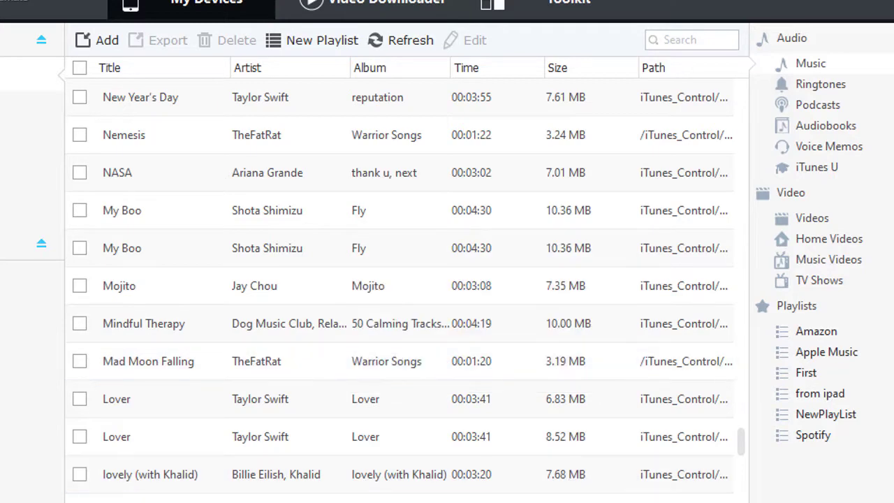
Add the "from ipad" folder, located in the music folder's Fifth subfolder, to the iPhone's "from ipad" playlist
left_click(831, 395)
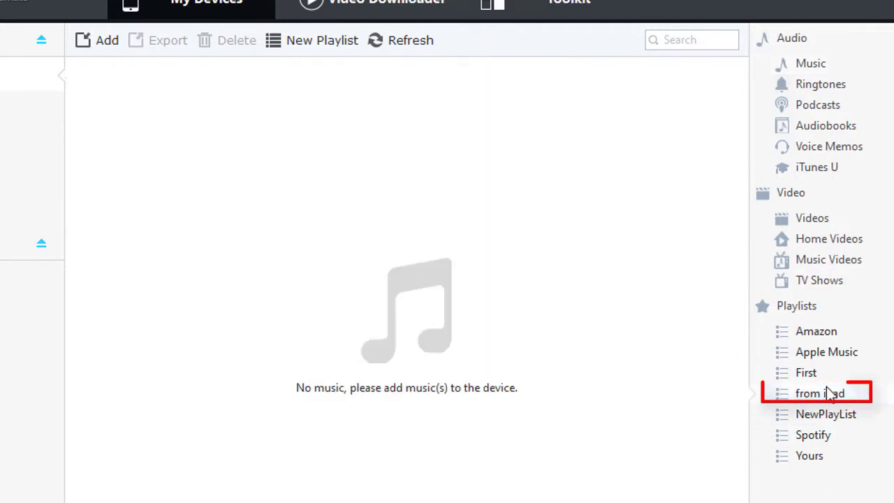
left_click(105, 40)
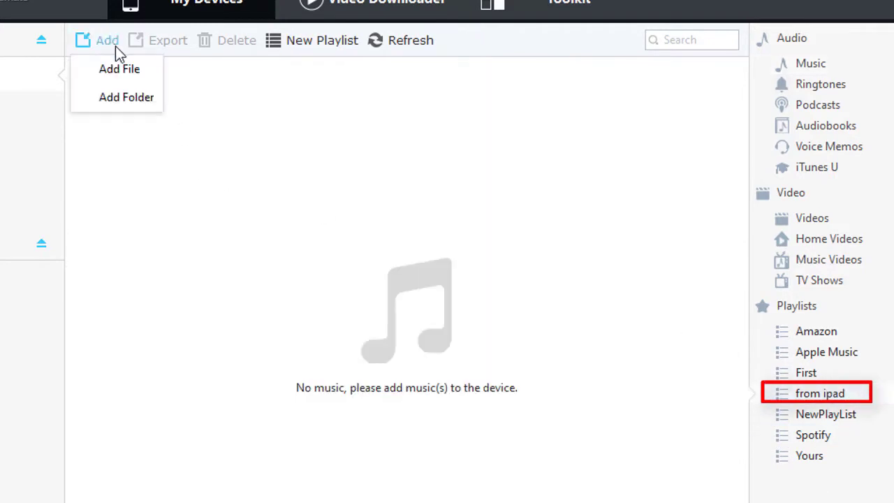
left_click(123, 99)
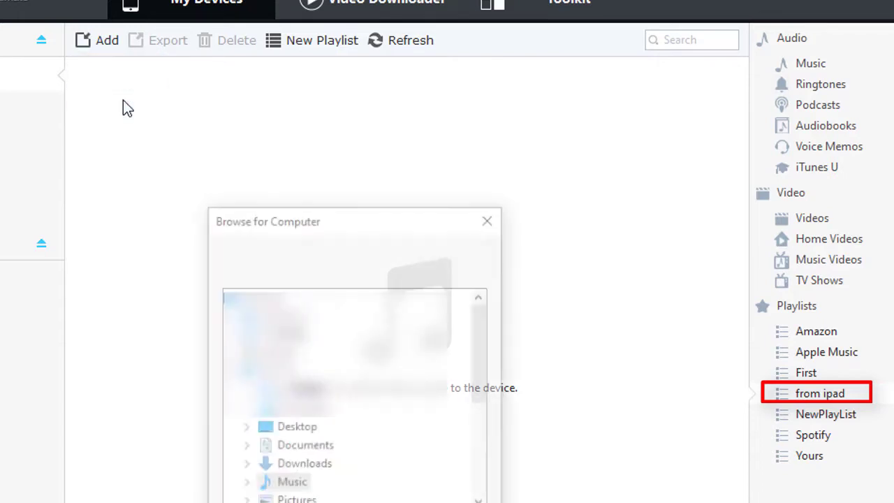
scroll(312, 495, "down", 5)
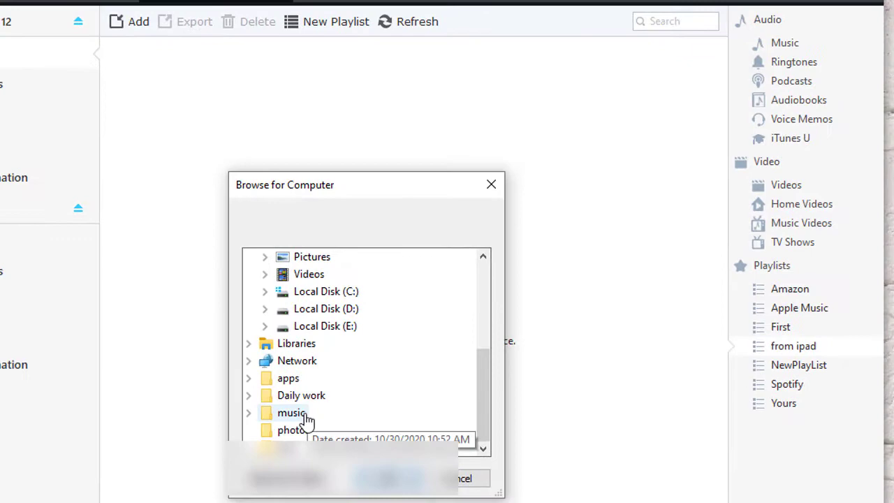
left_click(292, 413)
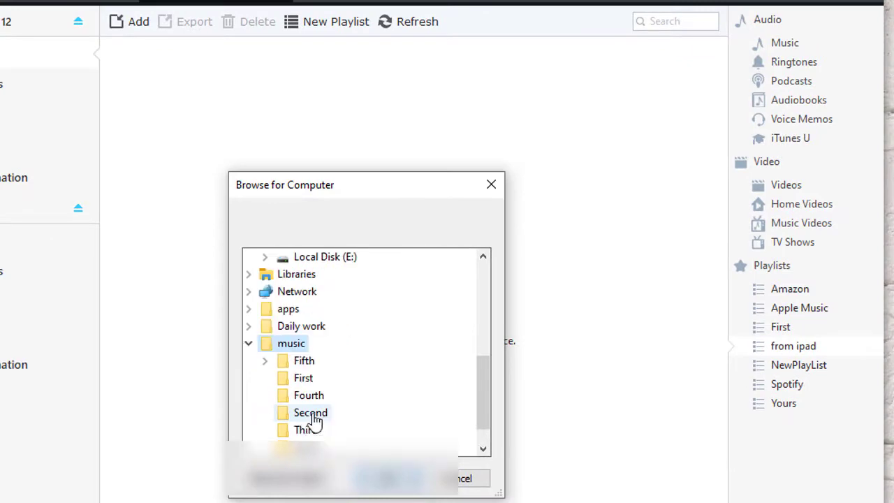
left_click(312, 363)
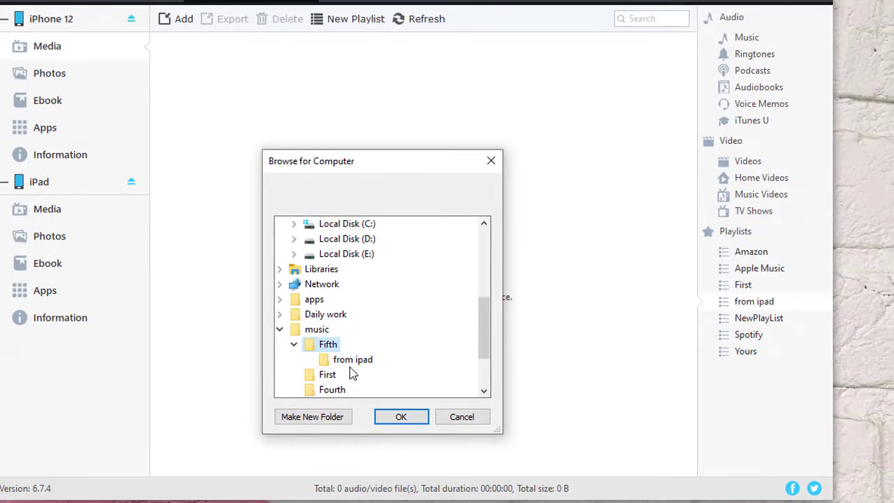
left_click(352, 359)
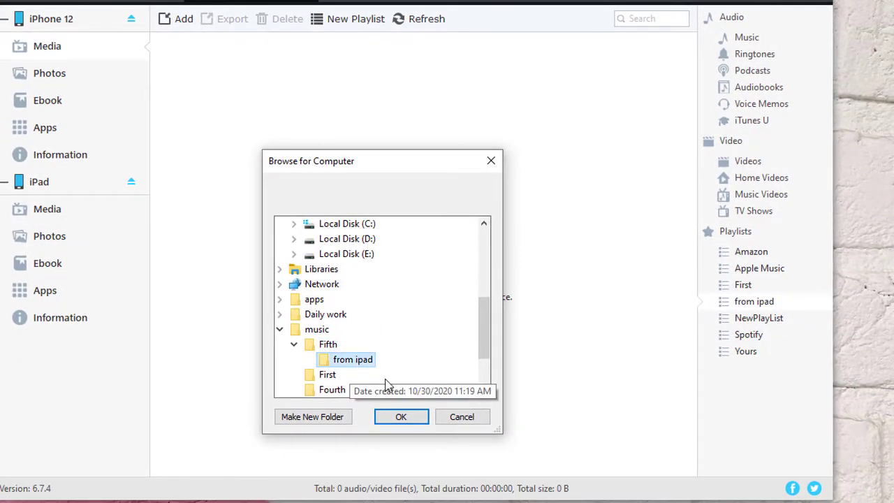
left_click(400, 416)
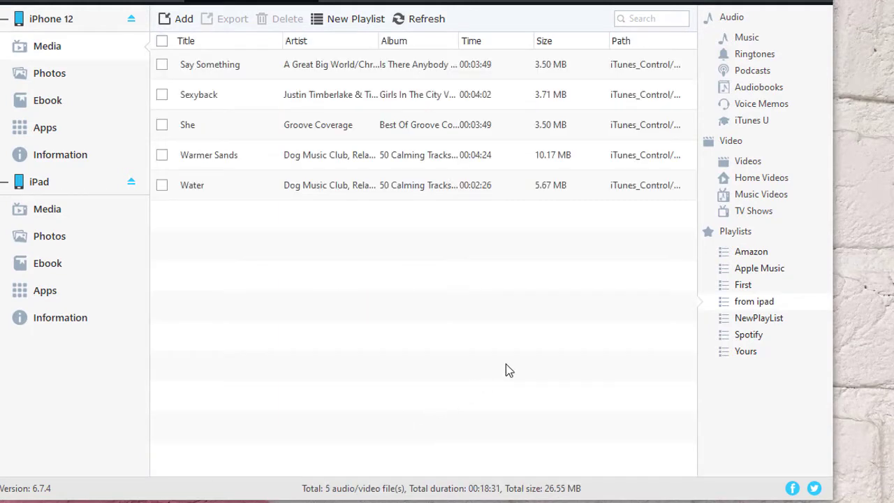
Add the Yours subfolder of the computer's music folder to the iPhone's Yours playlist
left_click(744, 359)
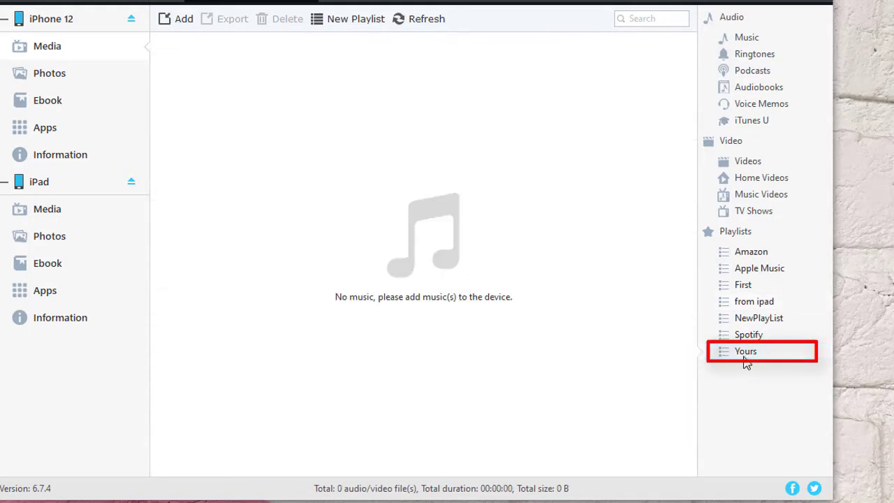
left_click(180, 19)
left_click(202, 70)
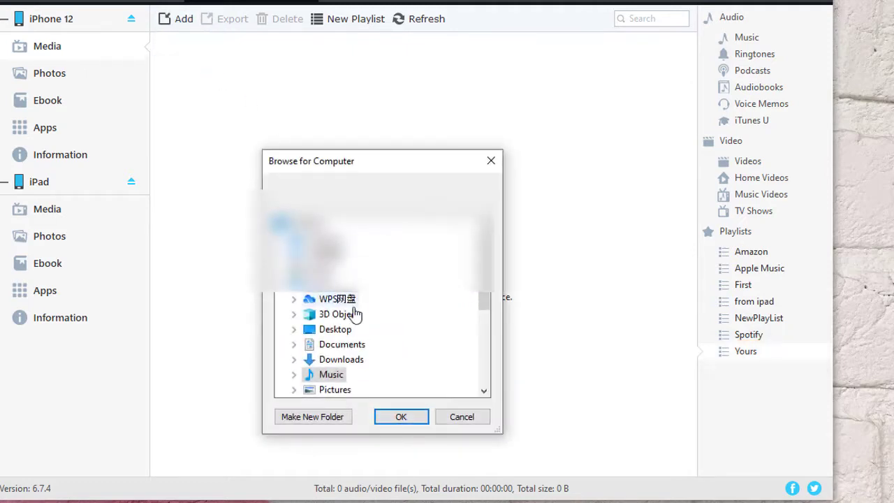
scroll(307, 349, "down", 5)
double_click(336, 361)
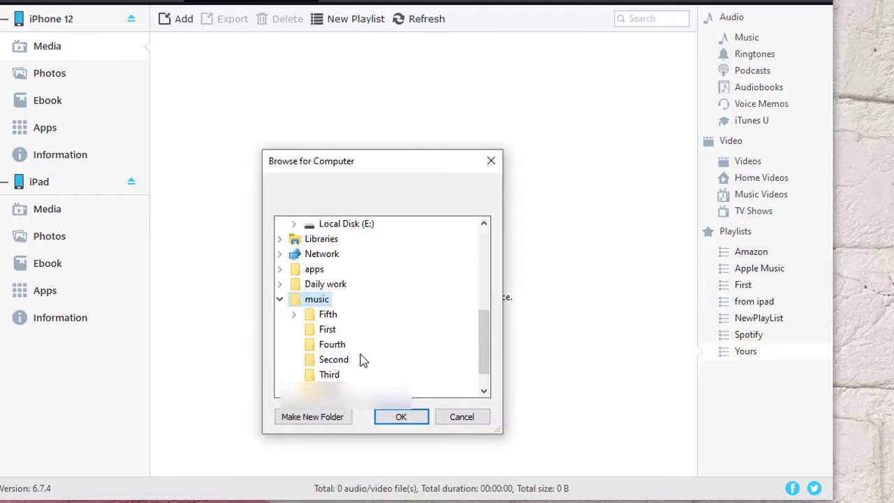
left_click(340, 390)
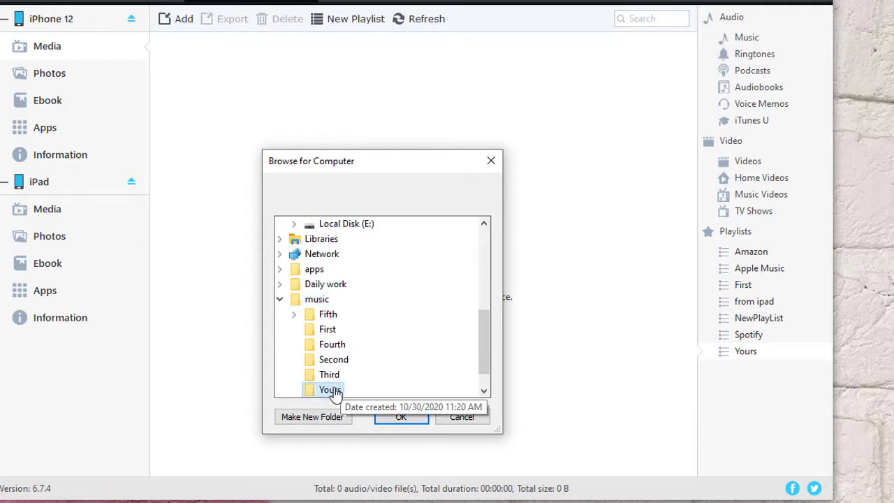
scroll(361, 400, "down", 1)
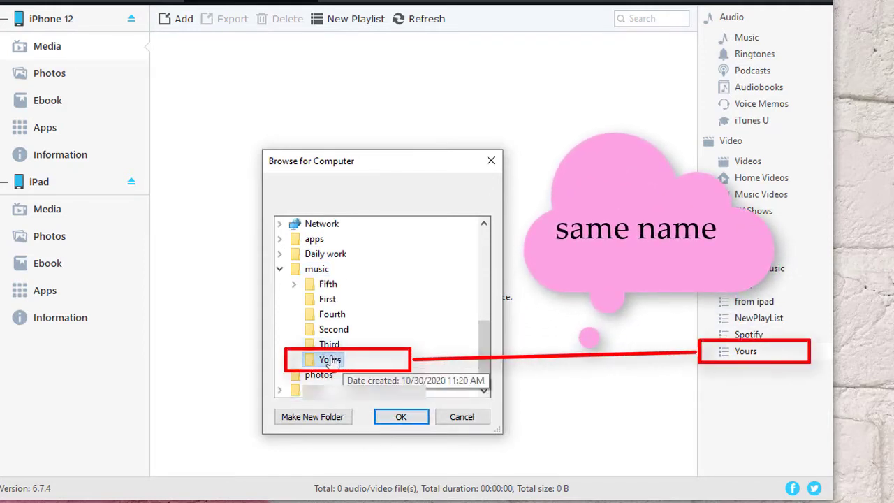
left_click(400, 416)
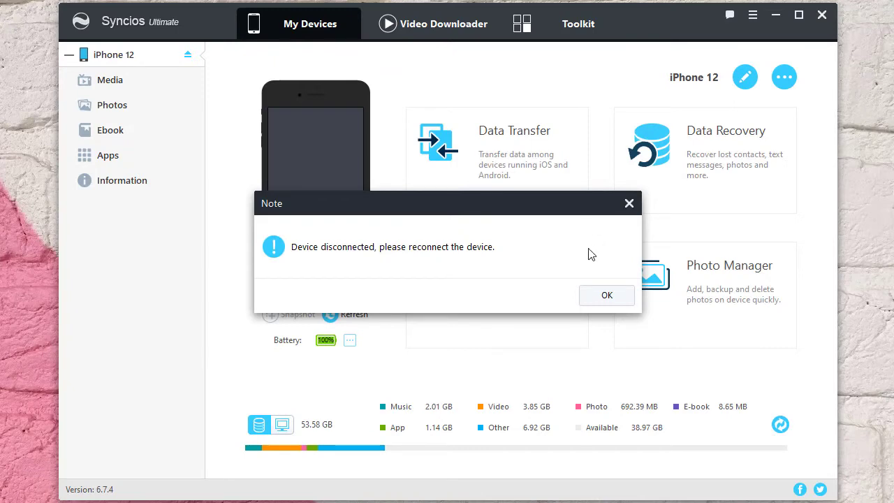
Select the first five songs, from "Love You Like the Movies" to "Hello", in the Note 20 phone's media library
left_click(625, 303)
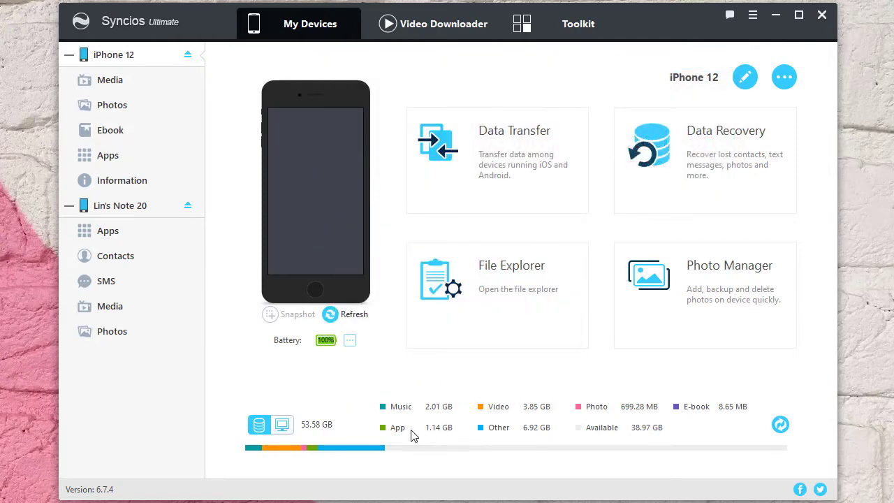
left_click(127, 311)
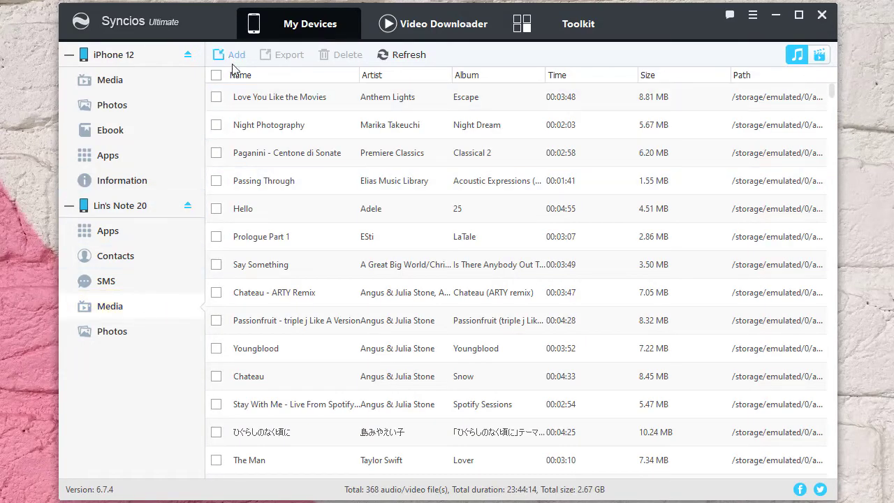
left_click(218, 97)
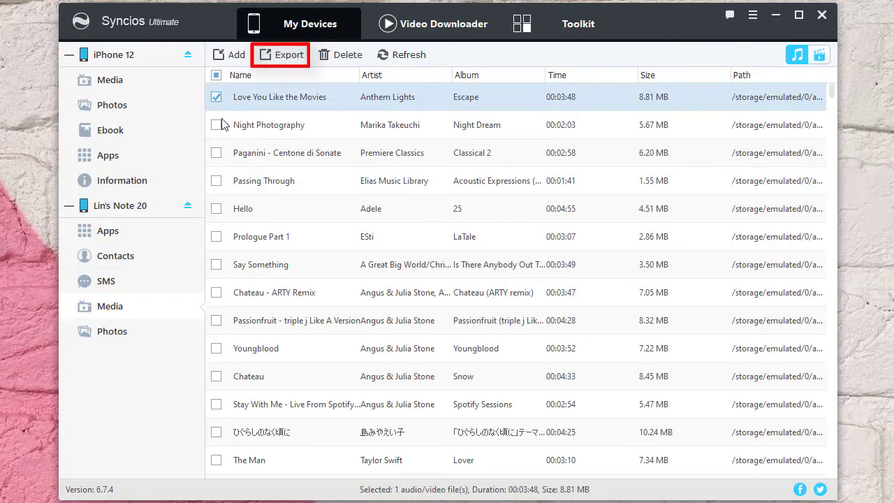
left_click(217, 125)
left_click(217, 153)
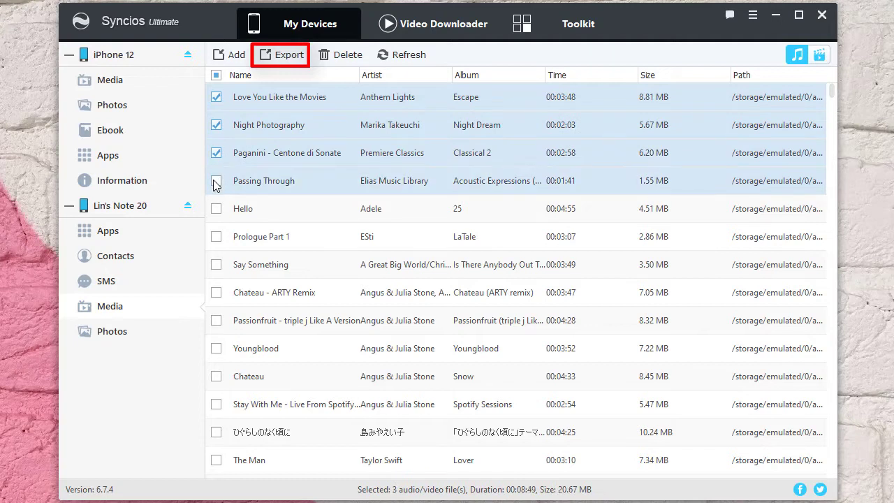
left_click(216, 181)
left_click(220, 211)
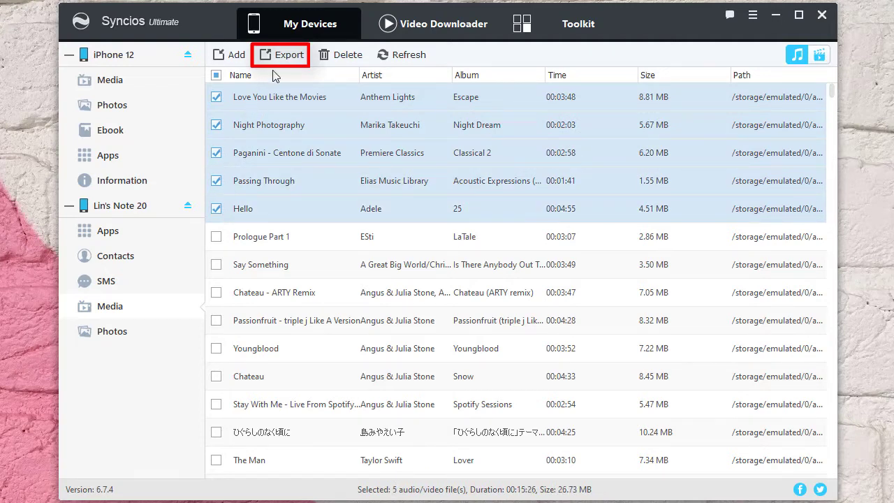
Export the selected Note 20 songs to a new "from Samsung" folder inside the computer's music folder
left_click(283, 56)
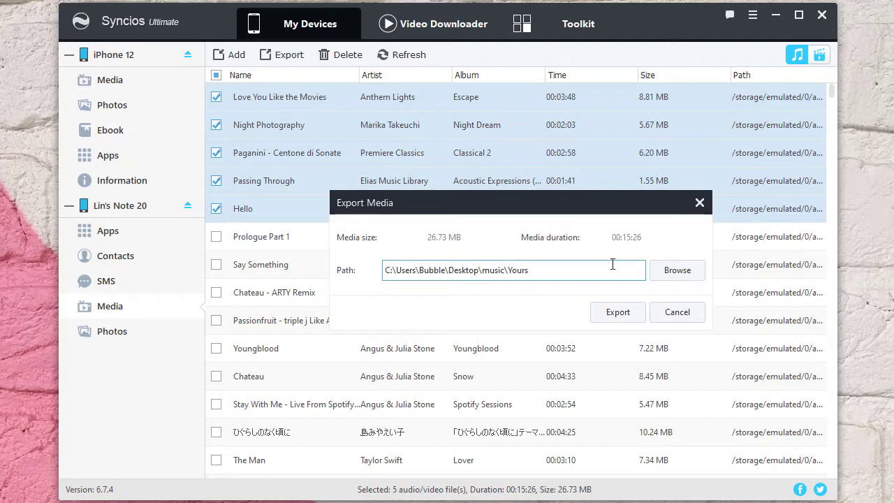
left_click(681, 270)
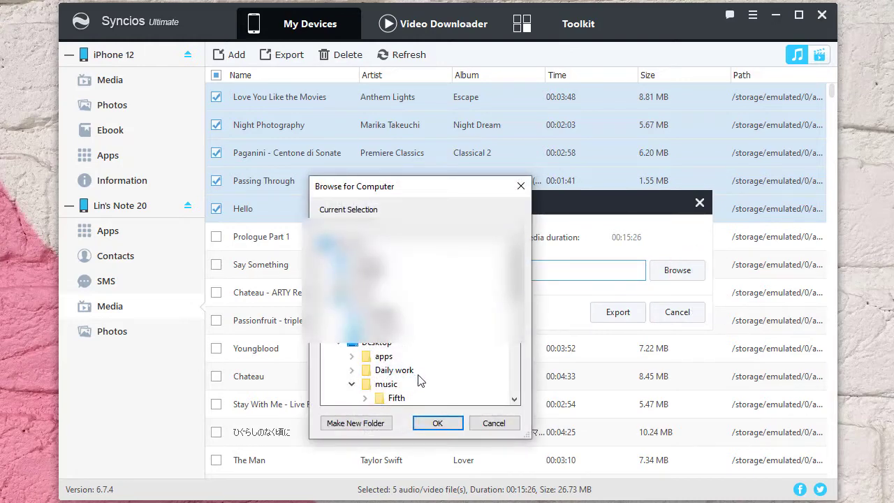
left_click(392, 385)
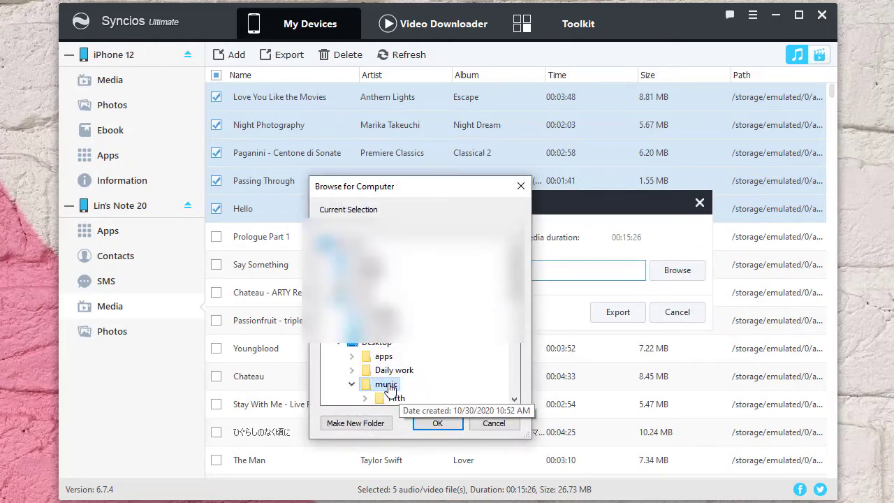
right_click(389, 389)
mouse_move(423, 357)
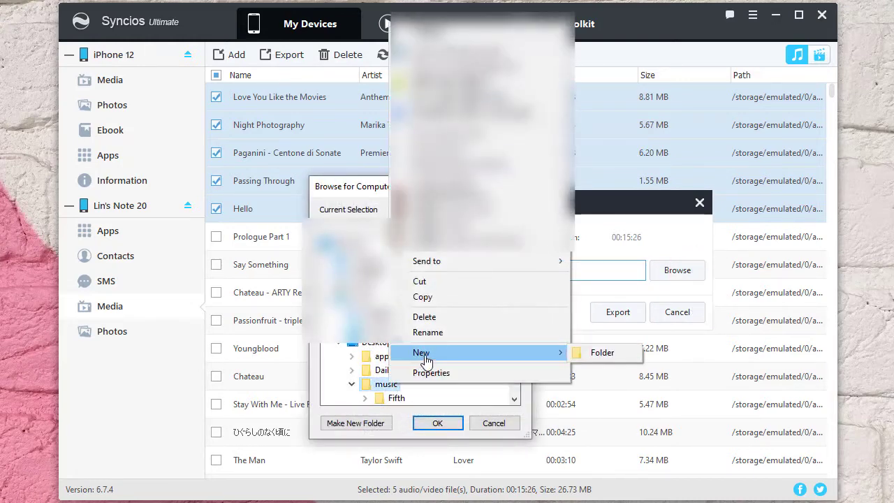
left_click(591, 354)
type("from Samsung")
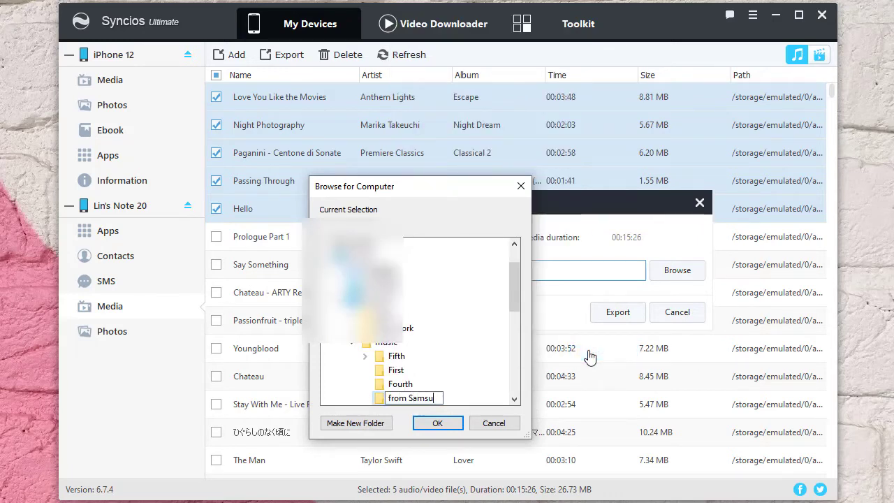
left_click(440, 426)
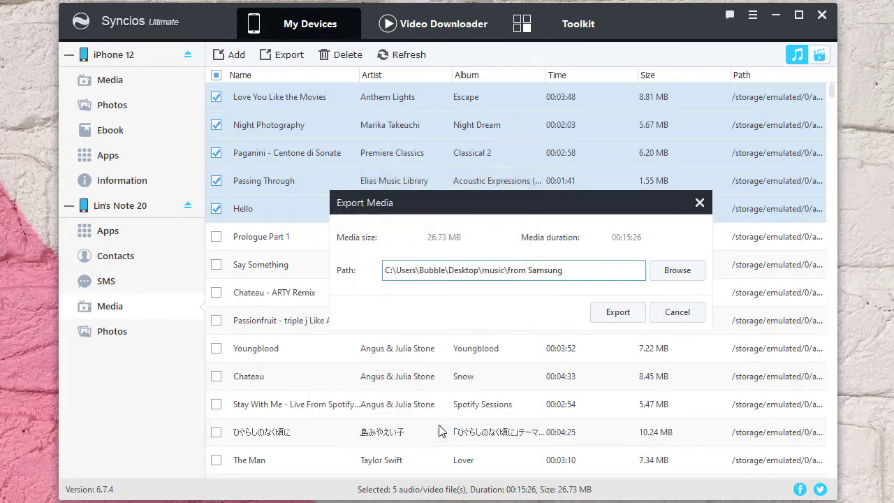
left_click_drag(564, 272, 504, 289)
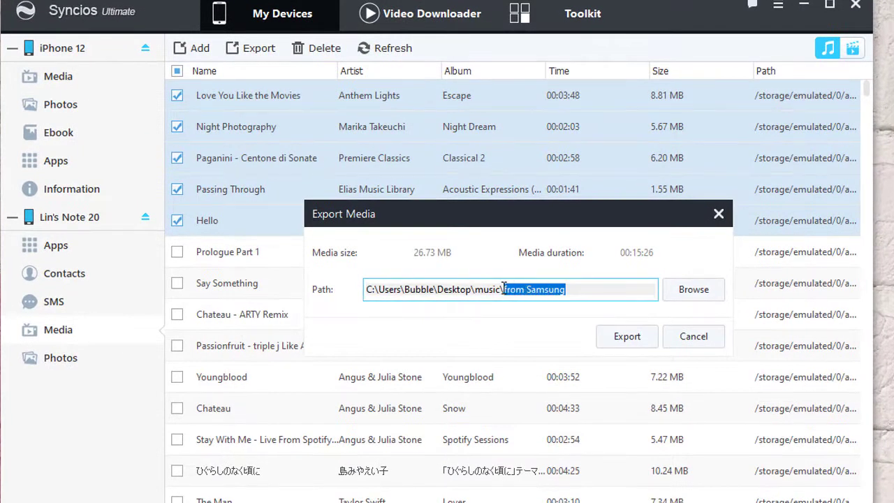
left_click(621, 287)
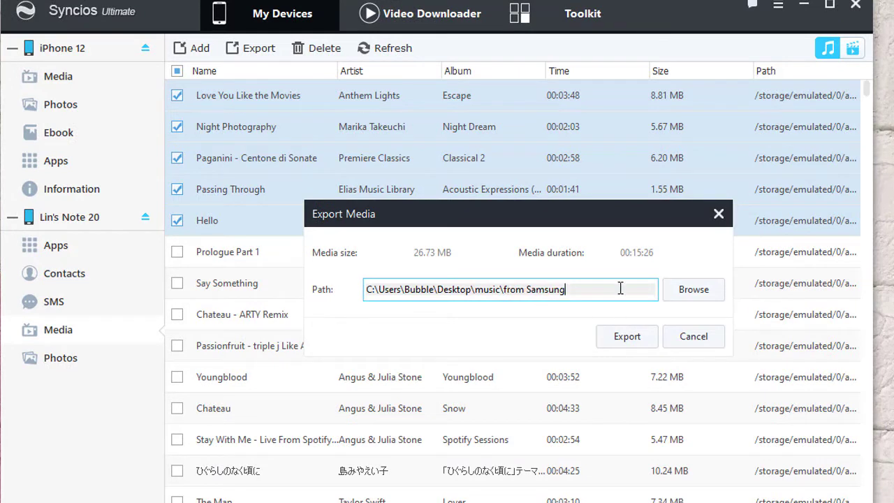
left_click(629, 338)
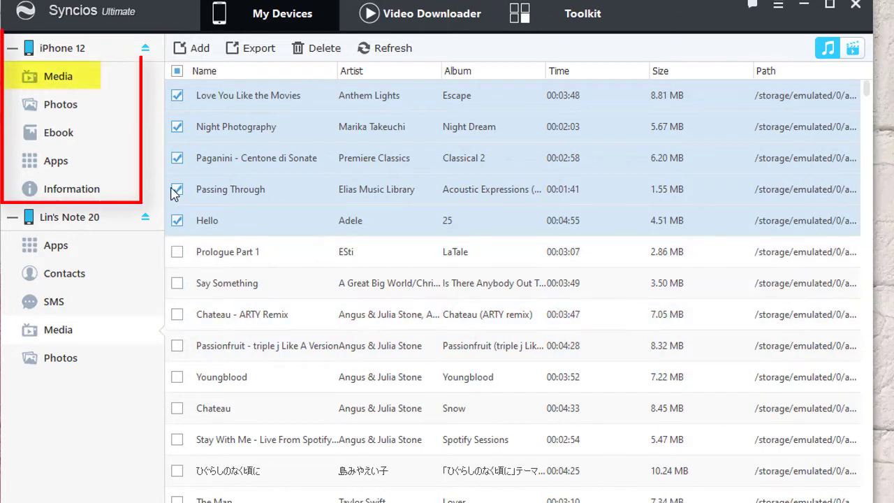
Create a new playlist named "from Samsung" in the iPhone 12's media library
left_click(87, 90)
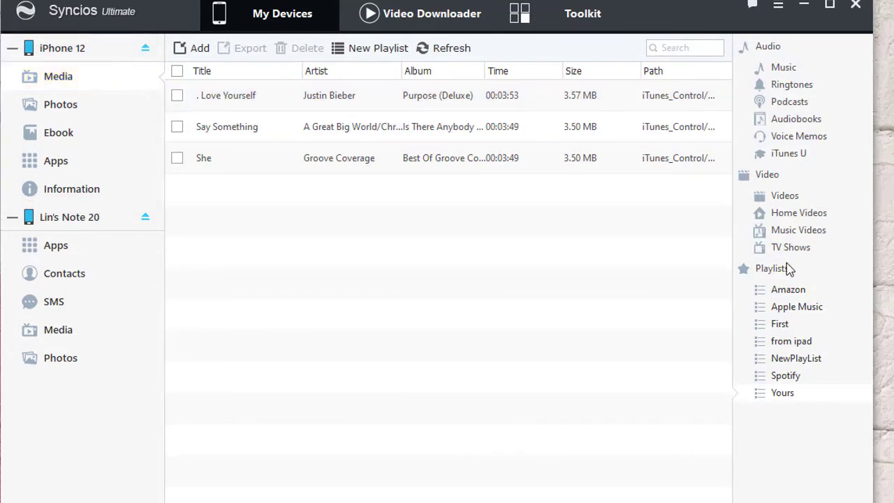
left_click(382, 55)
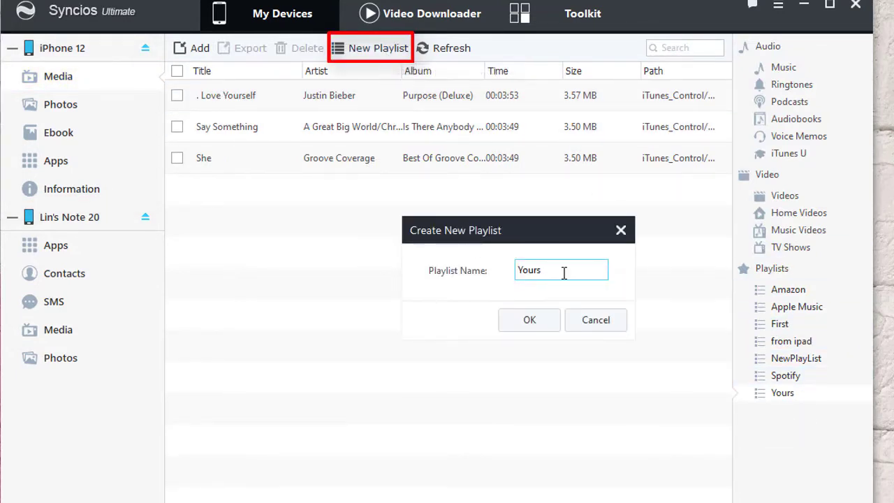
left_click_drag(564, 271, 391, 258)
type("from Samsung")
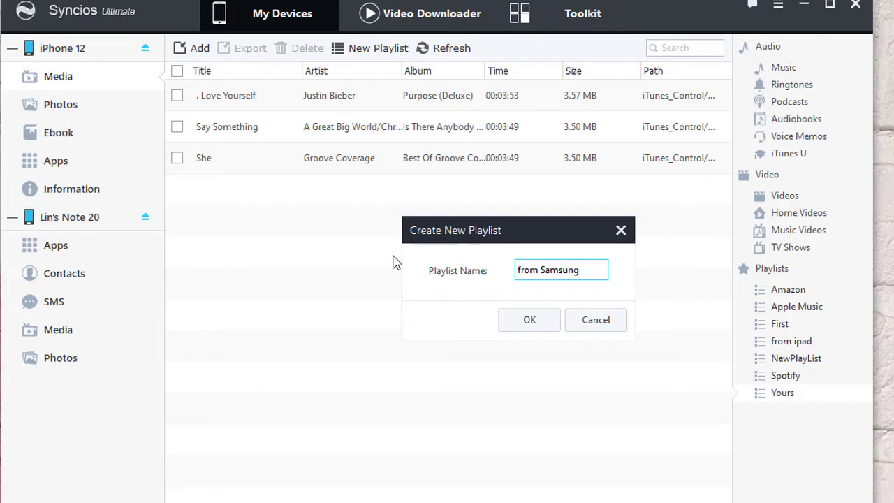
left_click(515, 319)
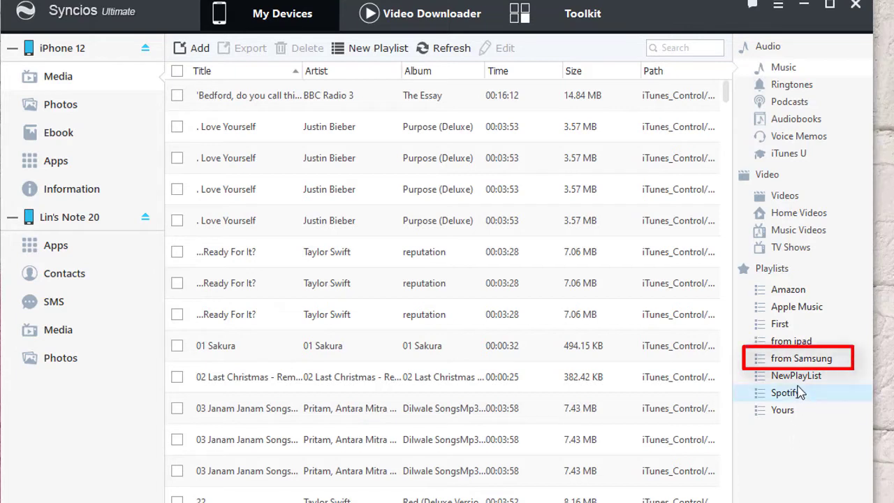
Add the "from Samsung" subfolder of the computer's music folder to the iPhone's "from Samsung" playlist
left_click(804, 360)
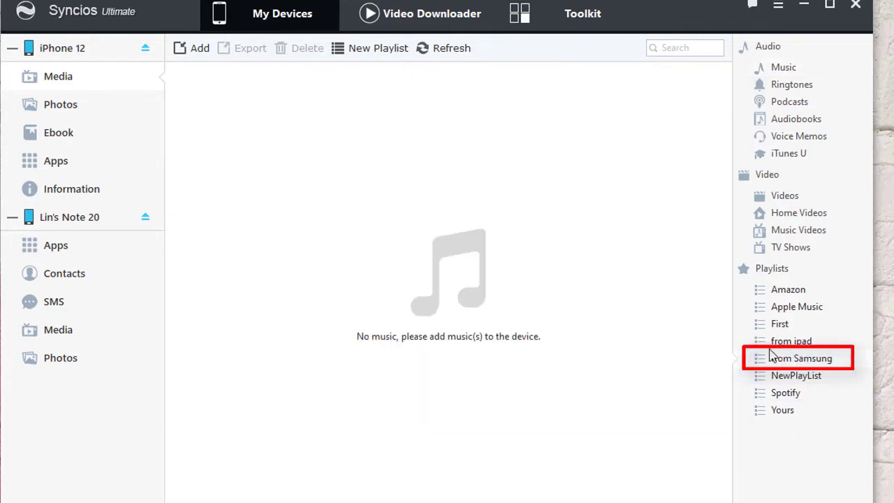
left_click(181, 49)
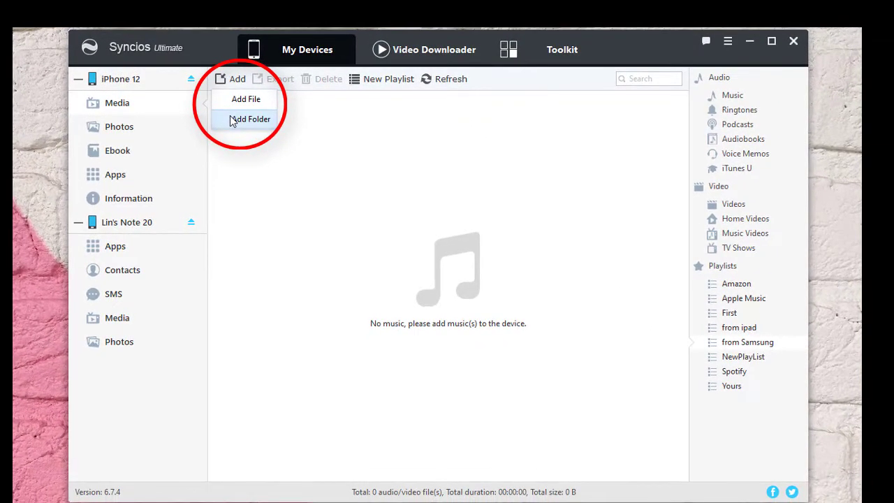
left_click(233, 120)
scroll(413, 370, "down", 5)
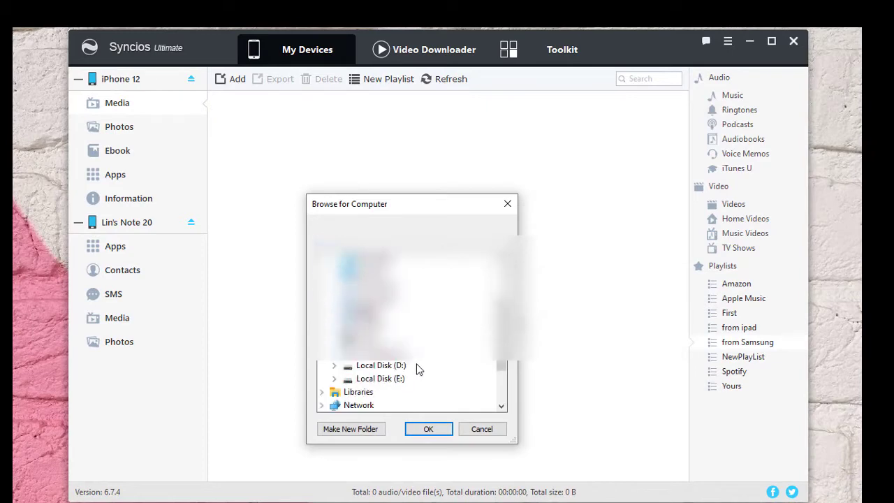
double_click(415, 378)
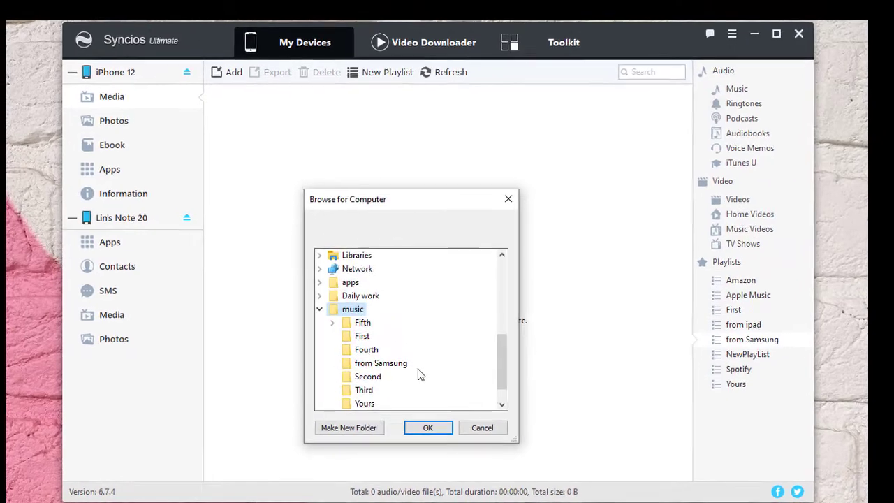
left_click(401, 365)
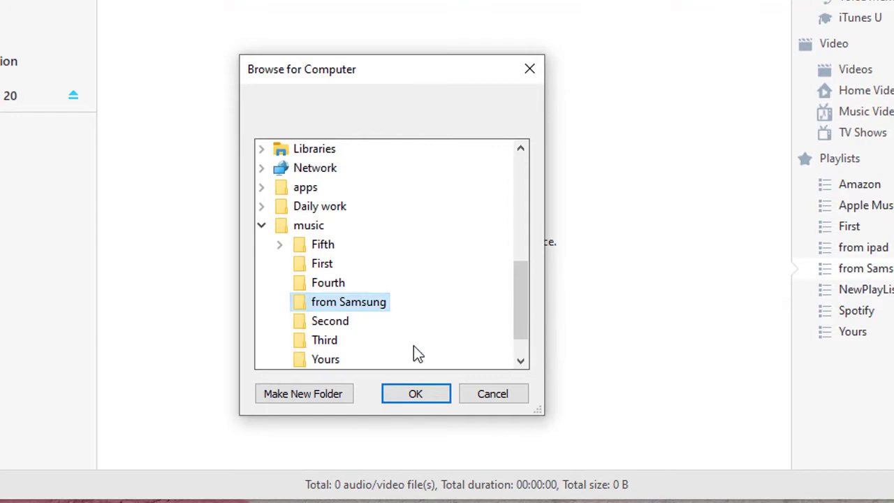
left_click(419, 395)
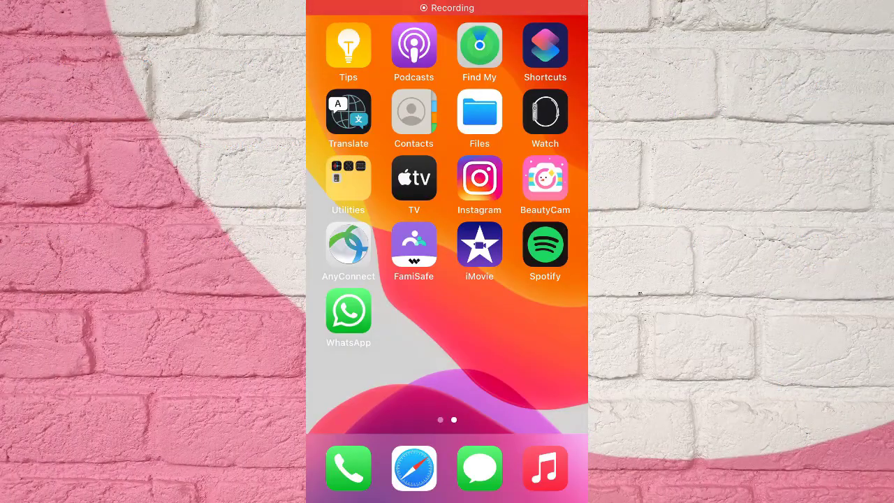
Switch to the iPhone's Music app and check the songs in the recently added "from Samsung" playlist
left_click(545, 468)
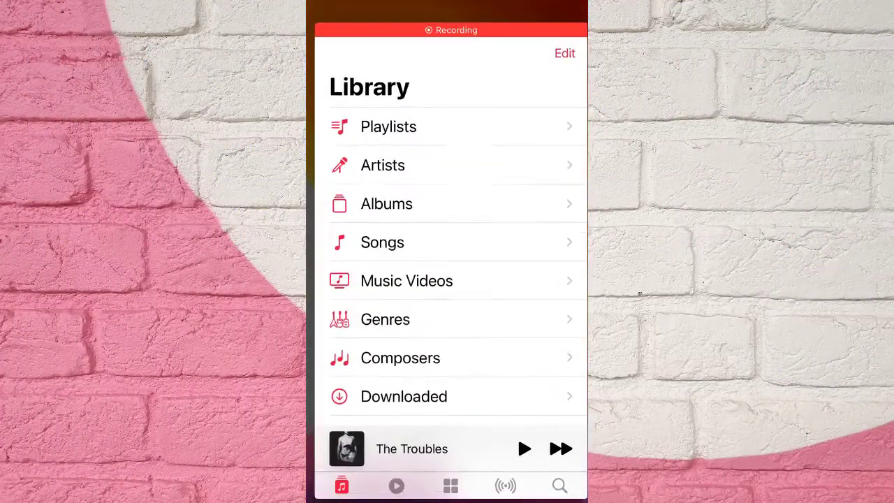
scroll(447, 280, "down", 5)
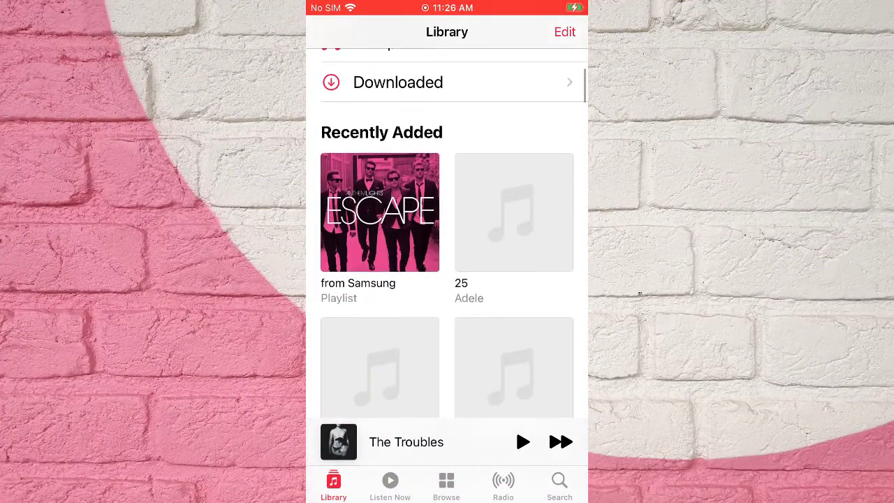
left_click(379, 213)
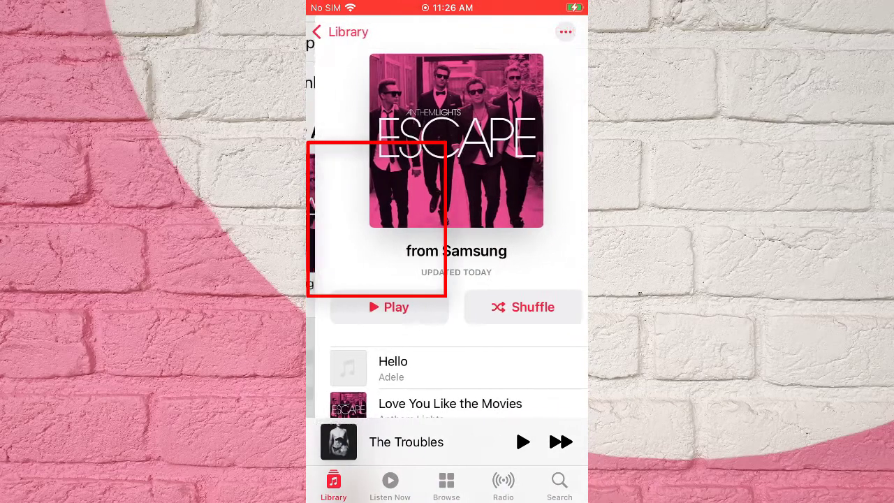
scroll(447, 279, "down", 5)
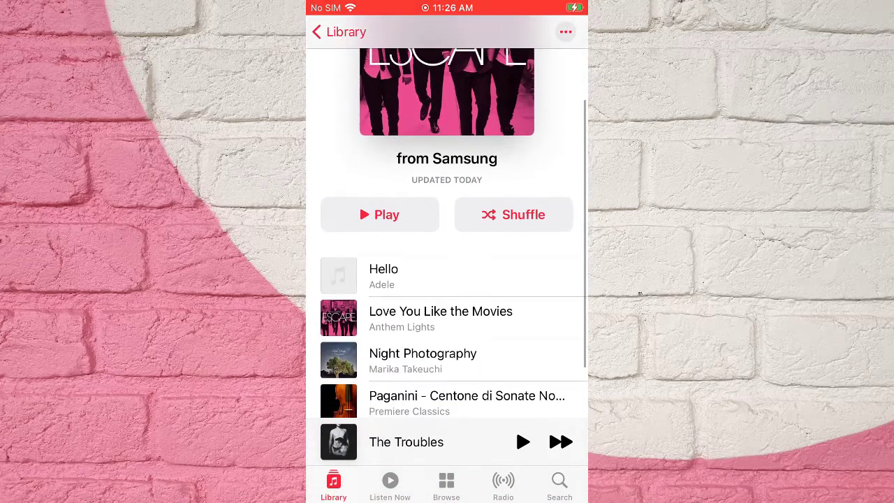
scroll(447, 280, "up", 5)
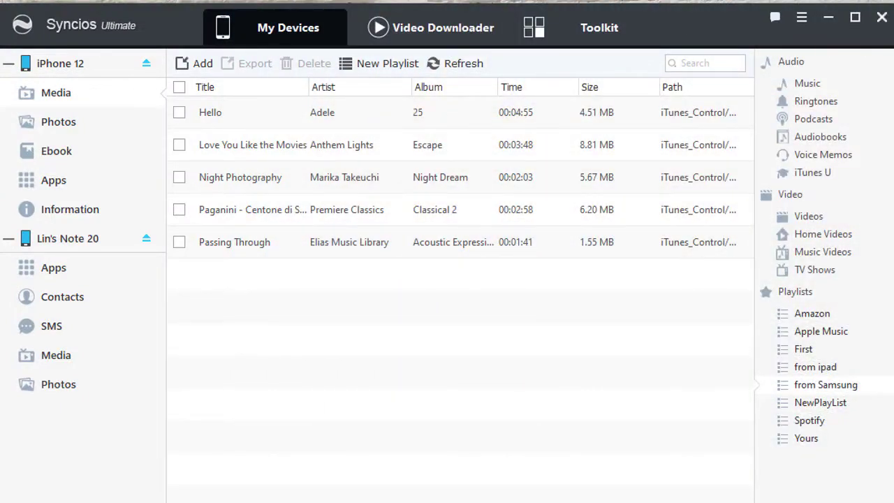
Switch back to Syncios and open the No0000 playlist in its iTunes Library tool
left_click(604, 40)
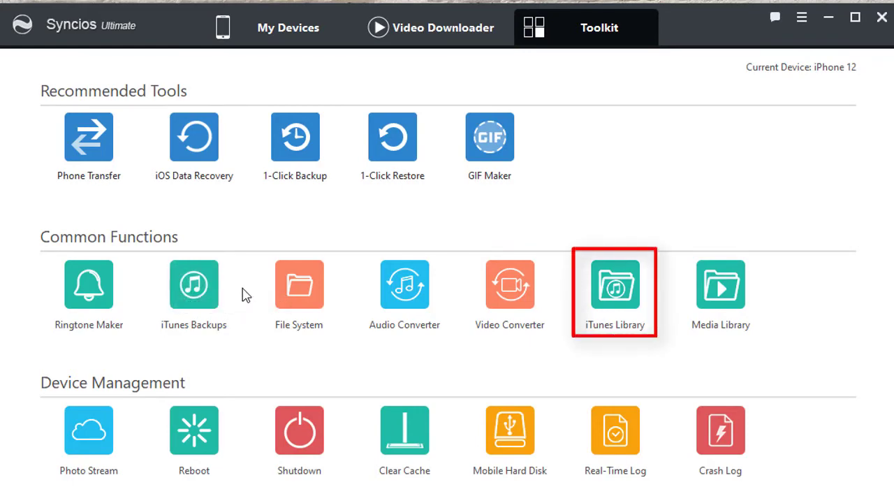
left_click(628, 312)
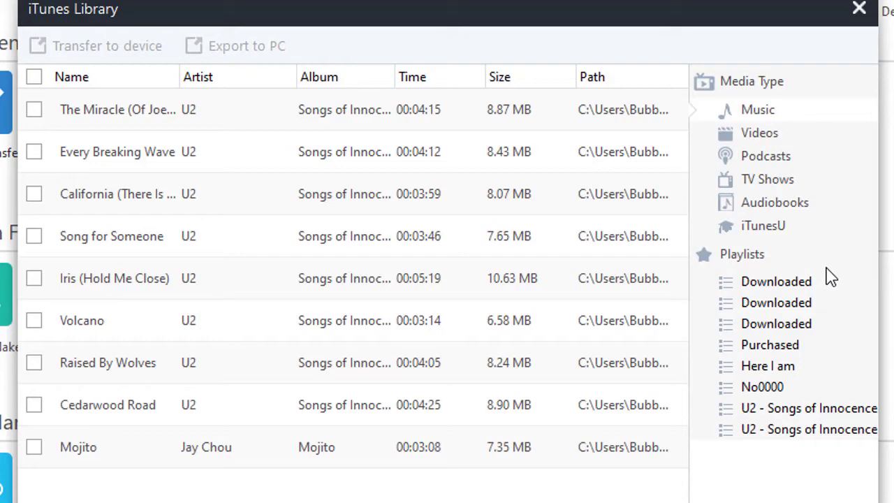
left_click(786, 370)
left_click(785, 387)
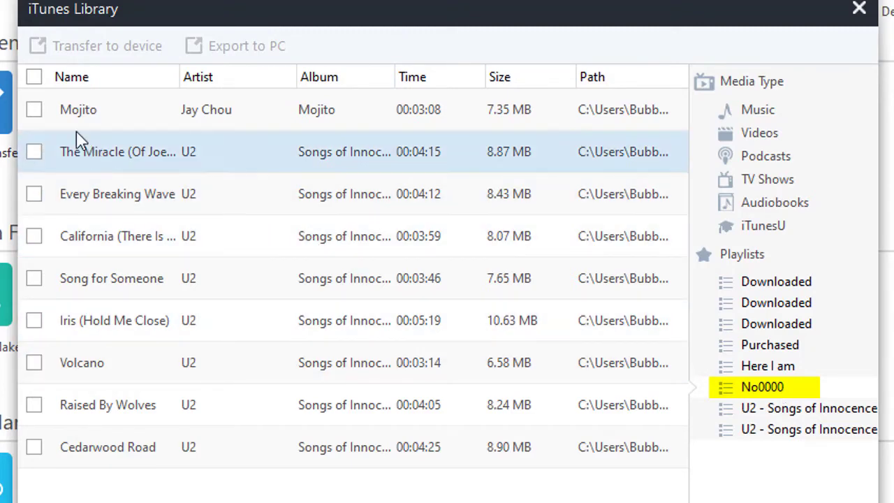
Select all songs in the iTunes No0000 playlist and start exporting them to the computer
left_click(33, 81)
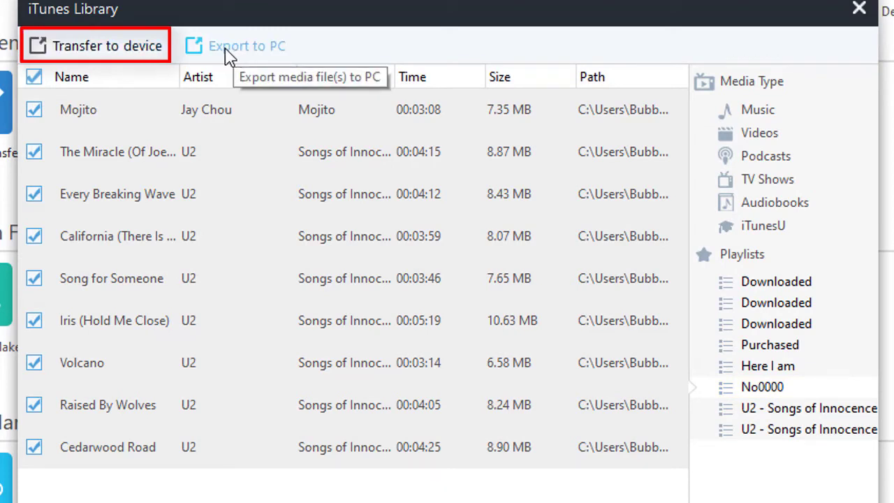
left_click(158, 56)
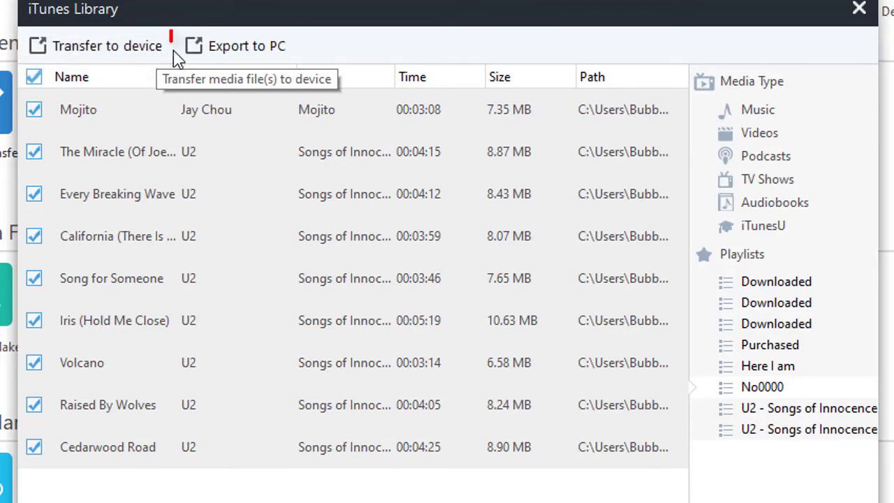
left_click(225, 50)
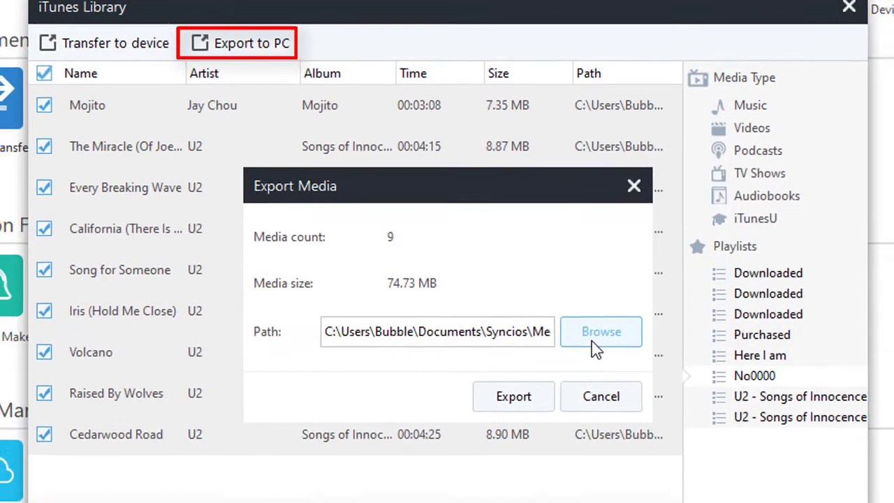
Create a folder named No0000 inside the desktop's music folder while choosing the export path
left_click(591, 341)
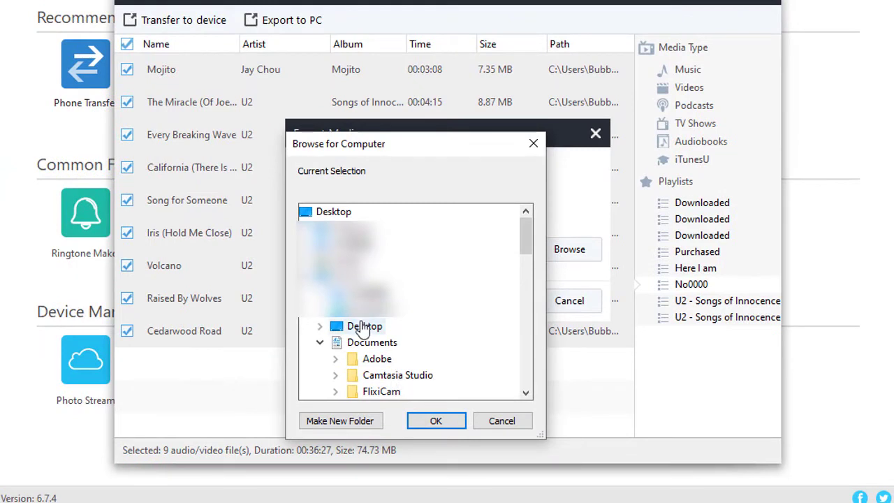
scroll(391, 335, "down", 3)
scroll(415, 365, "down", 3)
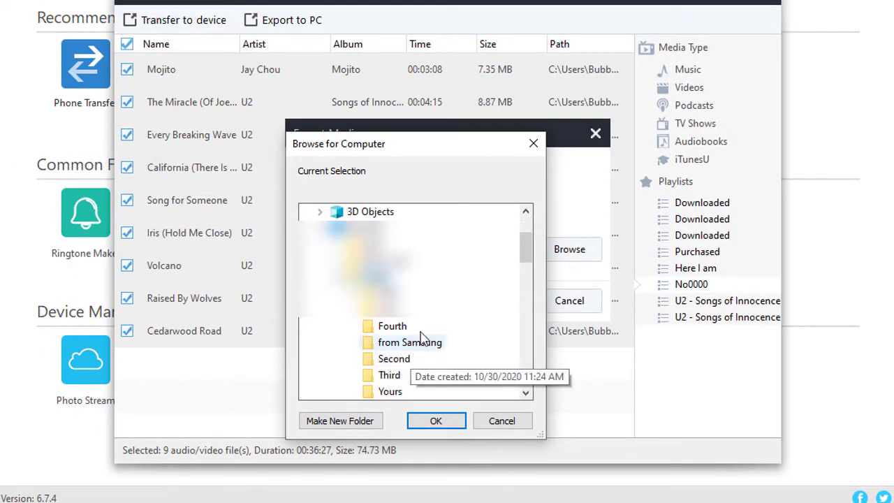
right_click(382, 277)
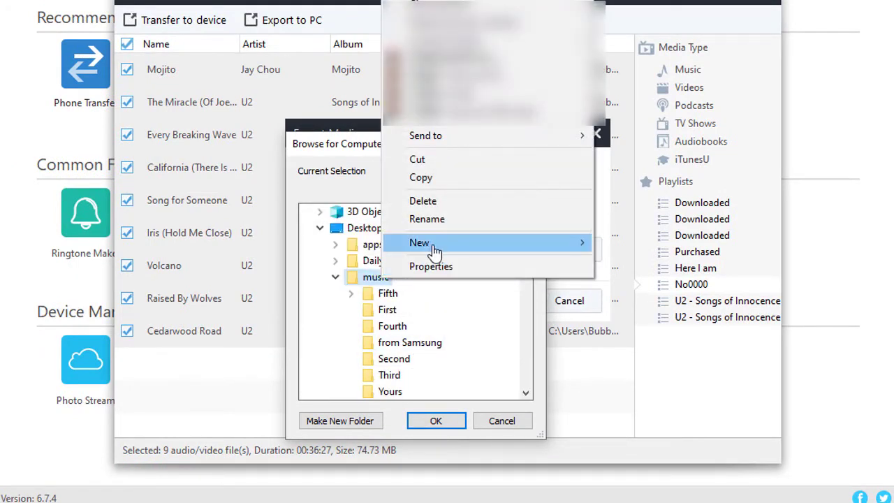
mouse_move(581, 243)
left_click(622, 244)
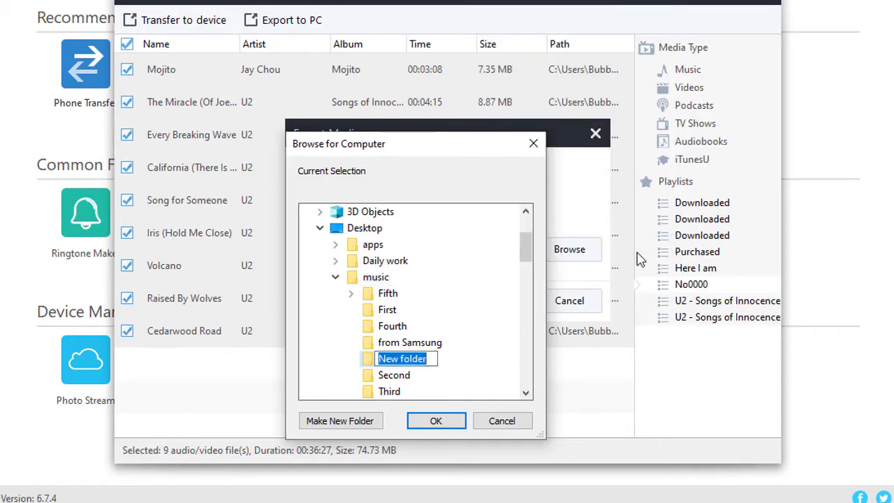
type("N")
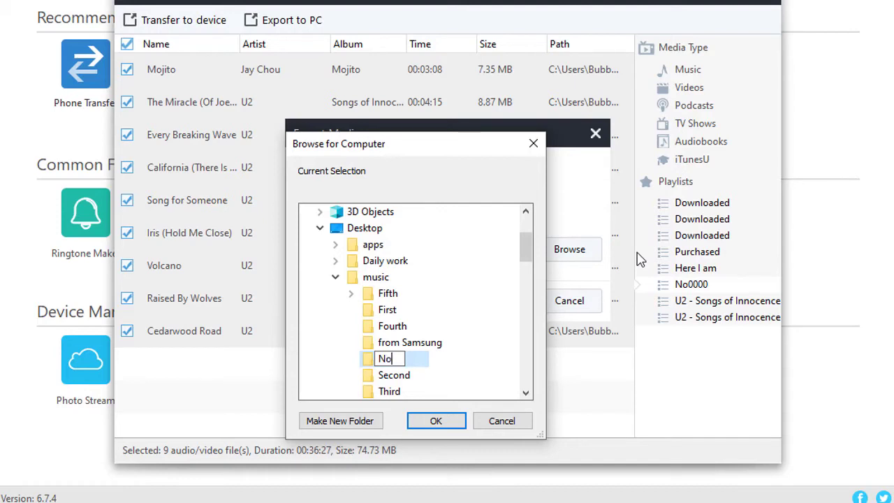
type("o")
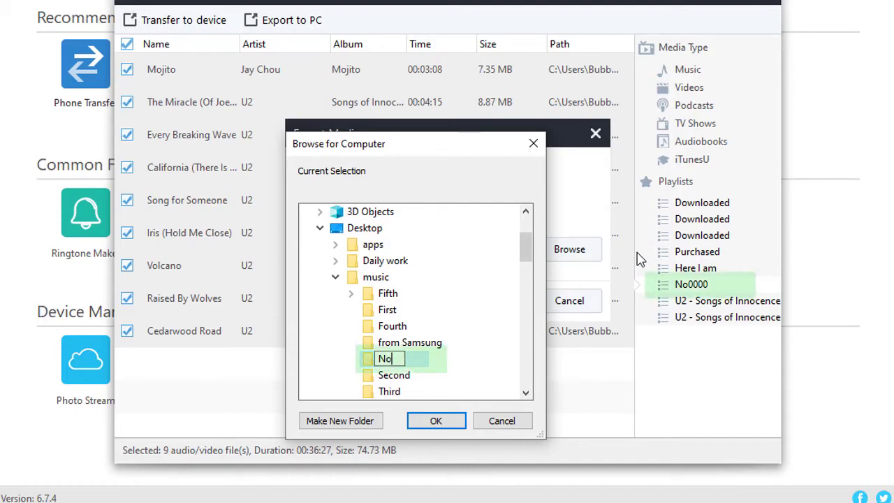
type("00")
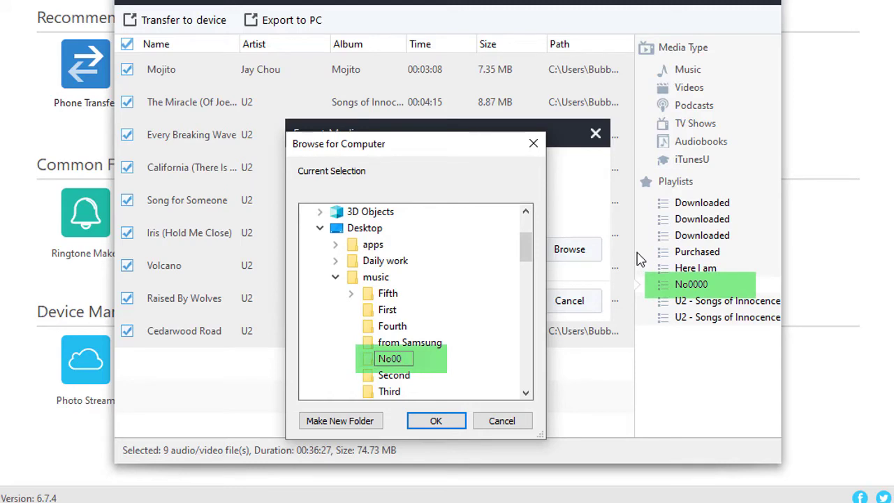
type("00")
Export the selected songs to the new No0000 folder and close the iTunes Library tool
left_click(430, 423)
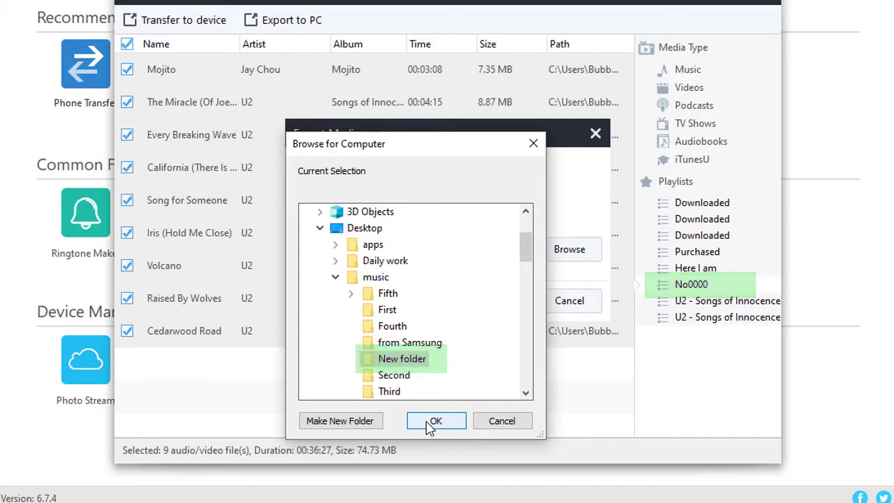
left_click(498, 302)
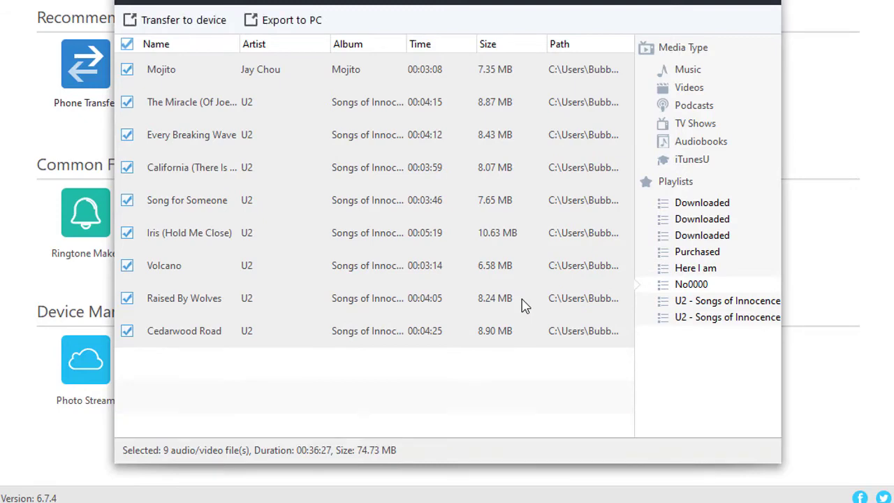
left_click(765, 2)
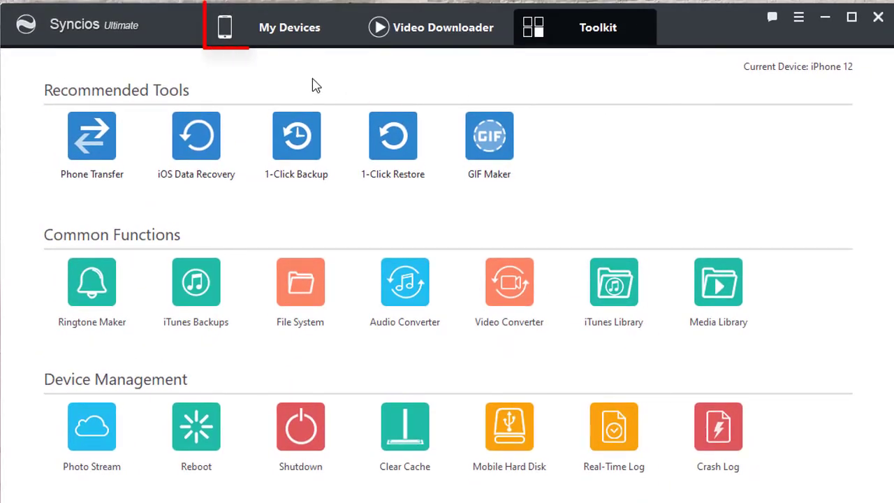
Create a new playlist named No0000 in the iPhone 12's media library
left_click(291, 30)
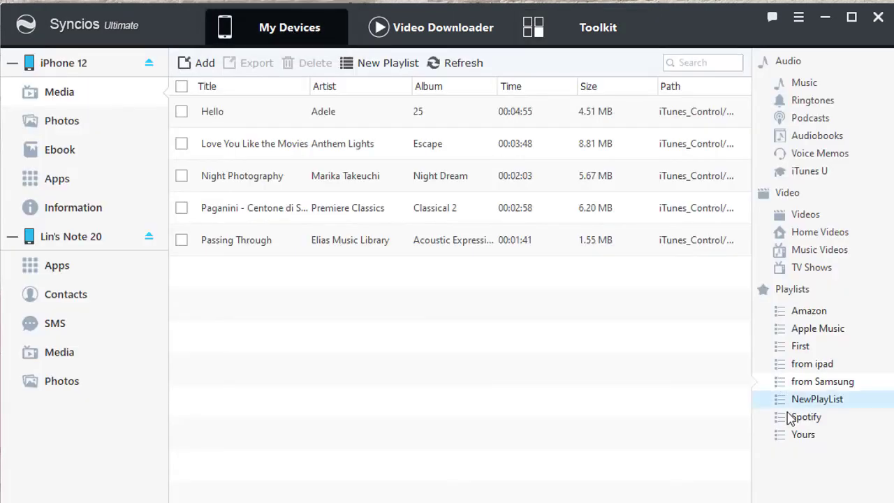
left_click(377, 63)
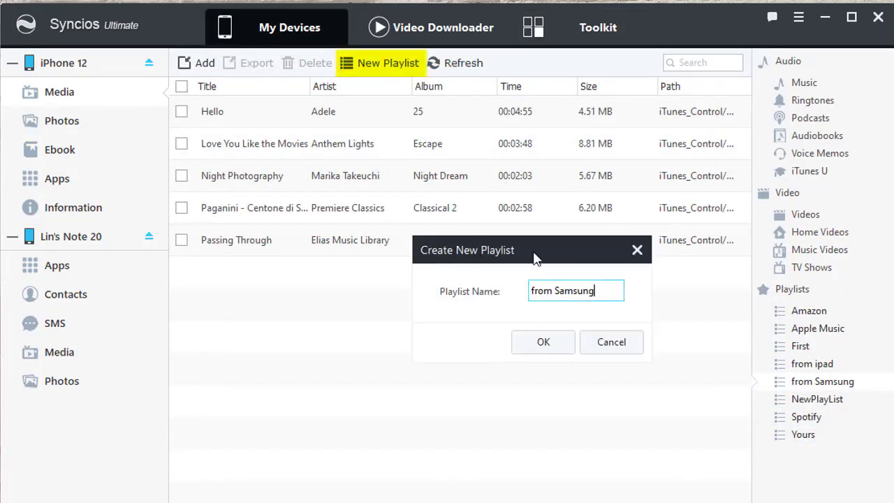
left_click_drag(615, 294, 297, 281)
type("No0000")
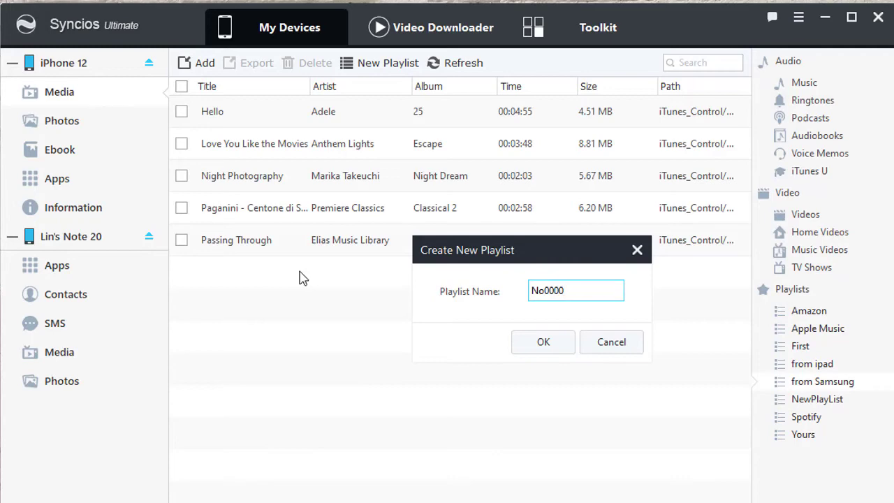
left_click(533, 353)
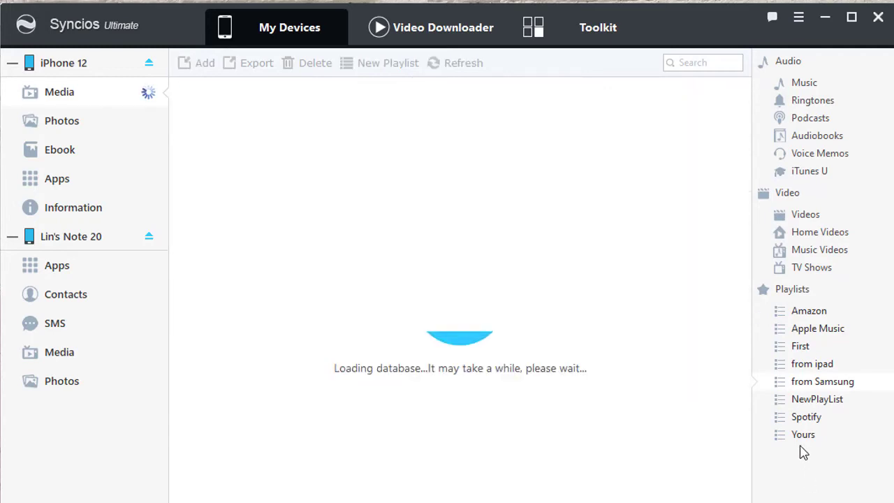
Add the No0000 subfolder of the computer's music folder to the iPhone's No0000 playlist
left_click(814, 421)
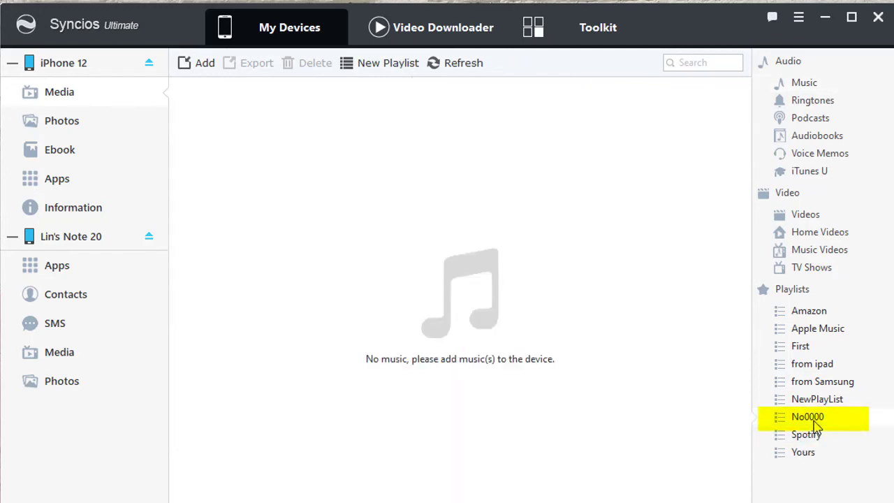
left_click(202, 69)
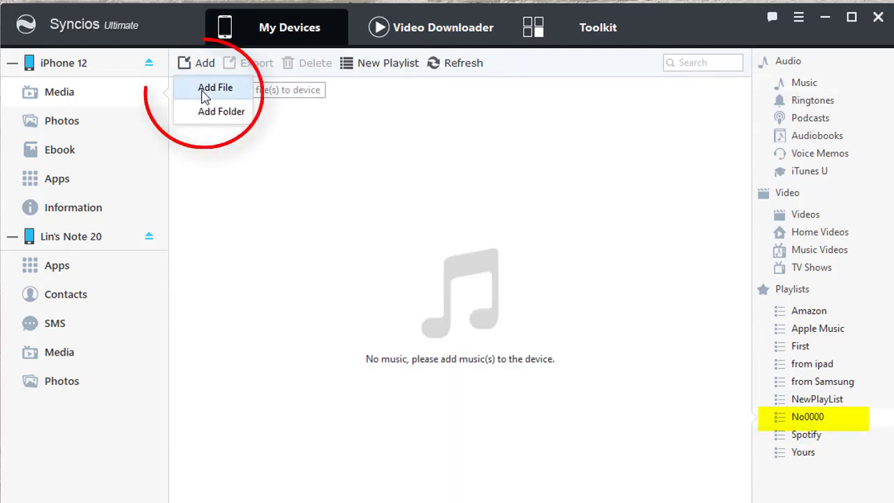
left_click(203, 113)
scroll(388, 409, "down", 3)
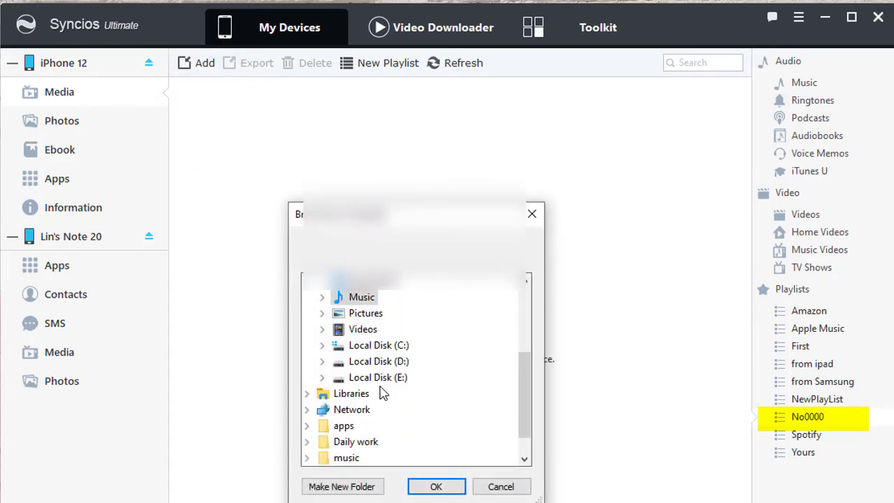
double_click(345, 458)
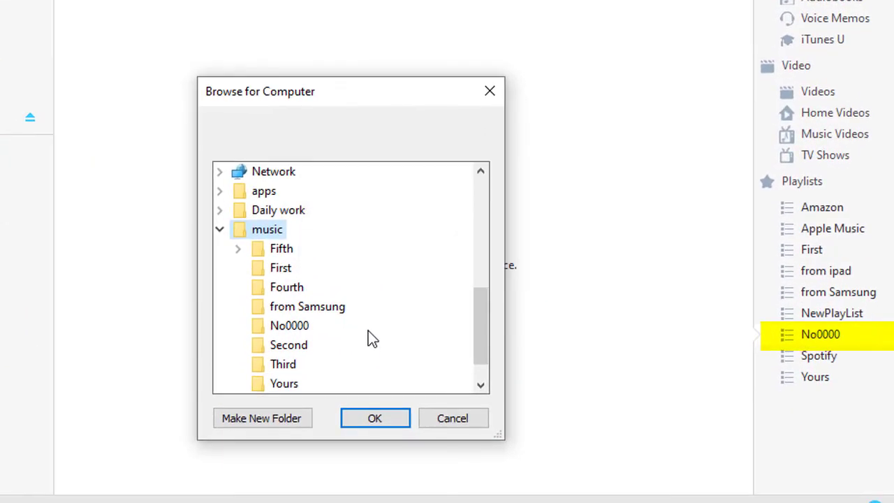
left_click(311, 328)
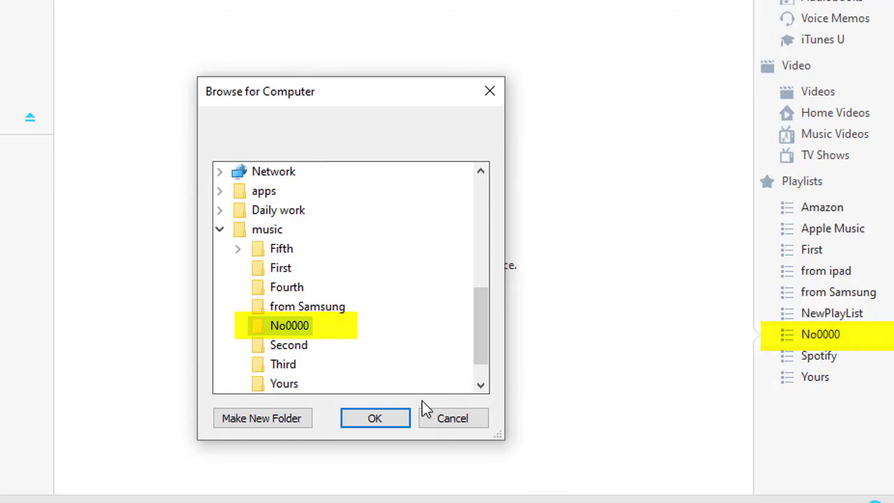
left_click(402, 419)
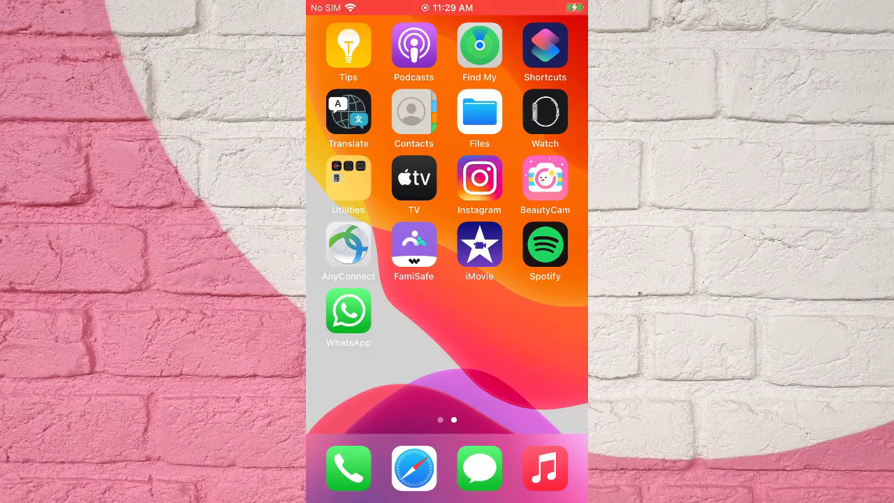
Switch to the iPhone's Music app and check the songs in the recently added No0000 playlist
left_click(545, 468)
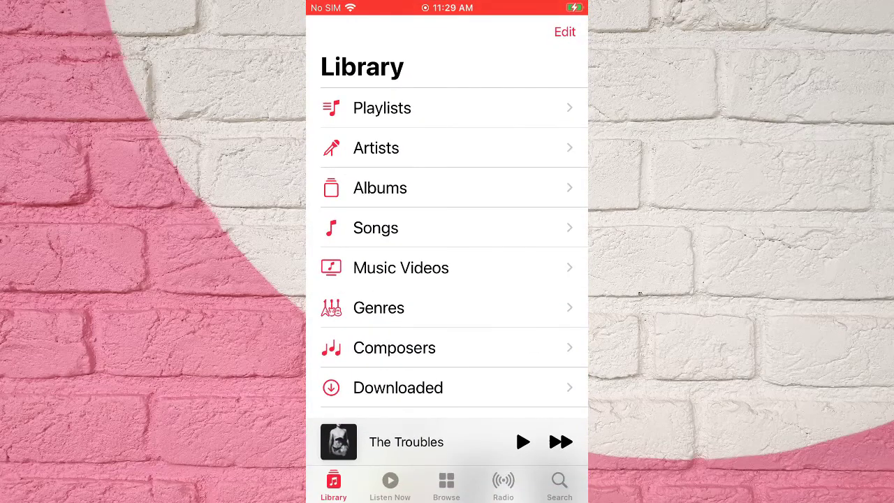
scroll(447, 210, "down", 2)
scroll(447, 251, "down", 5)
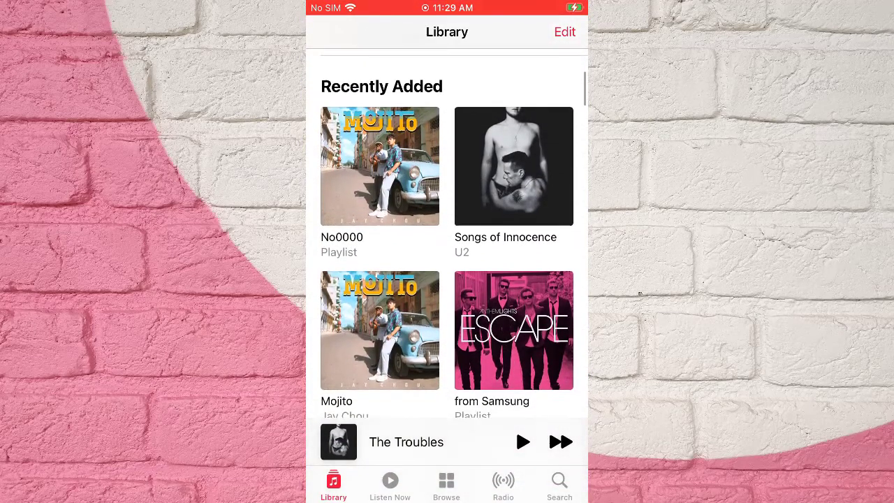
left_click(380, 168)
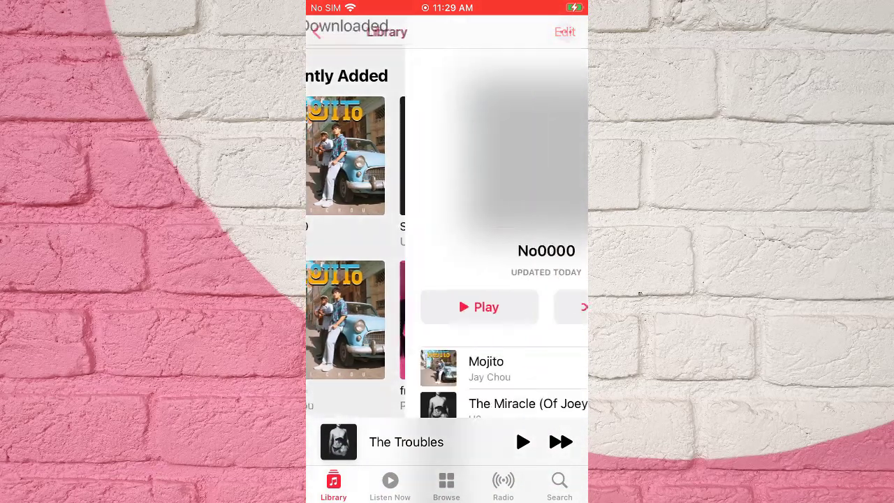
scroll(447, 252, "down", 5)
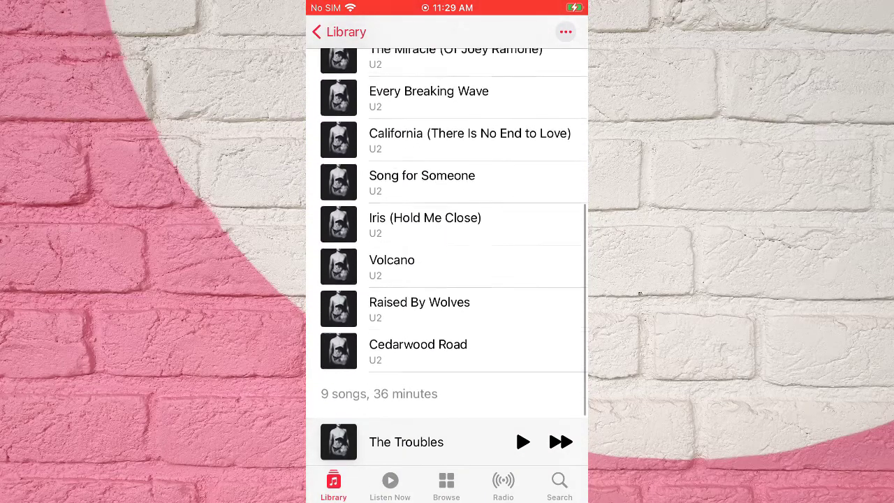
scroll(447, 251, "up", 5)
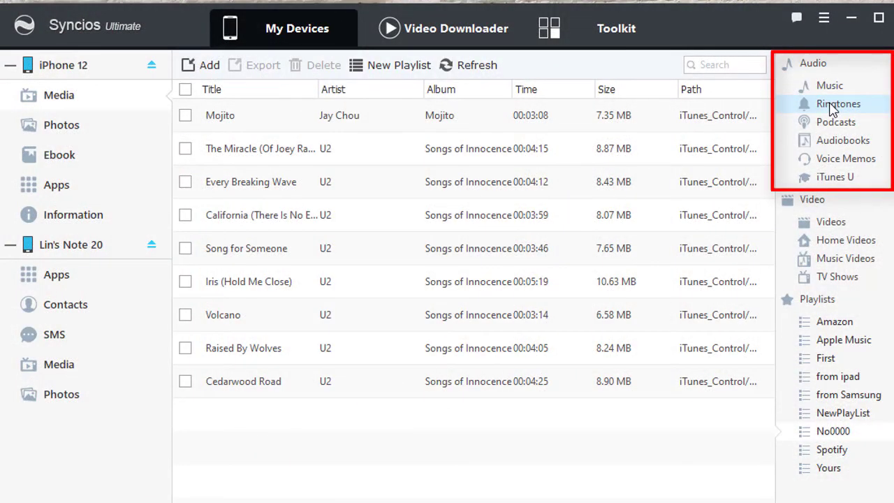
Switch back to Syncios and look through the iPhone's ringtones, podcasts, audiobooks, voice memos, iTunes U and videos
left_click(832, 111)
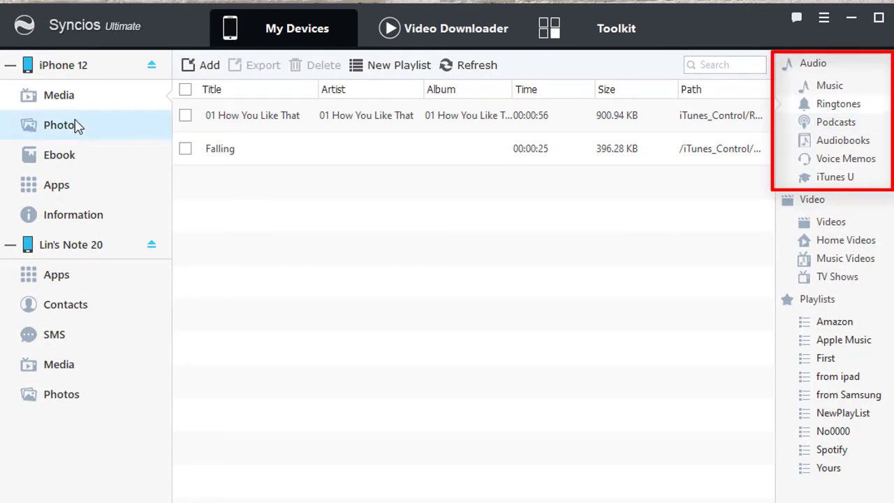
left_click(185, 118)
left_click(879, 130)
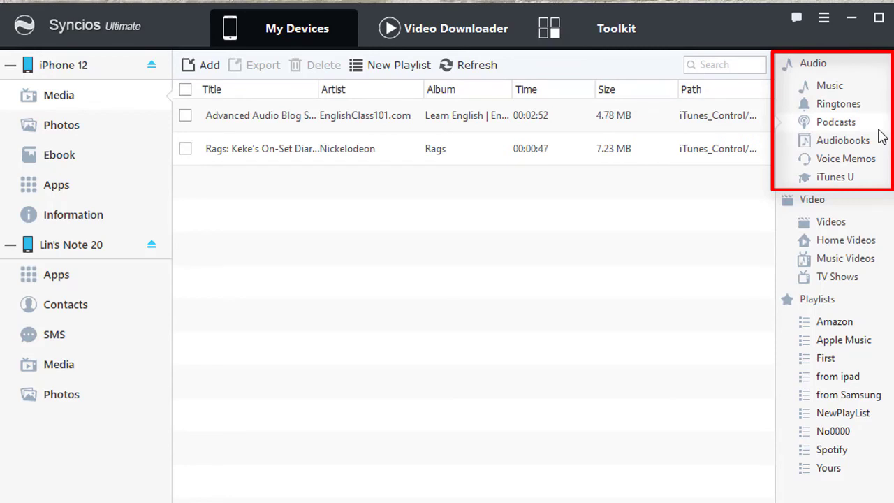
left_click(868, 145)
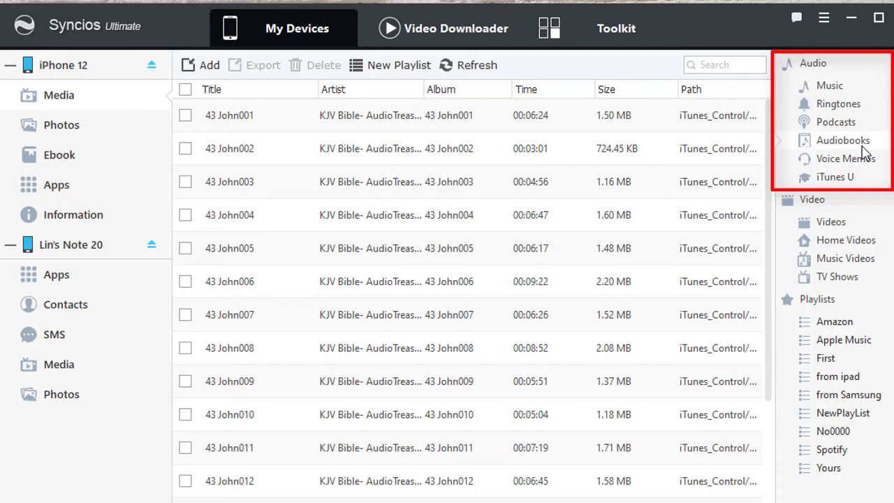
left_click(857, 157)
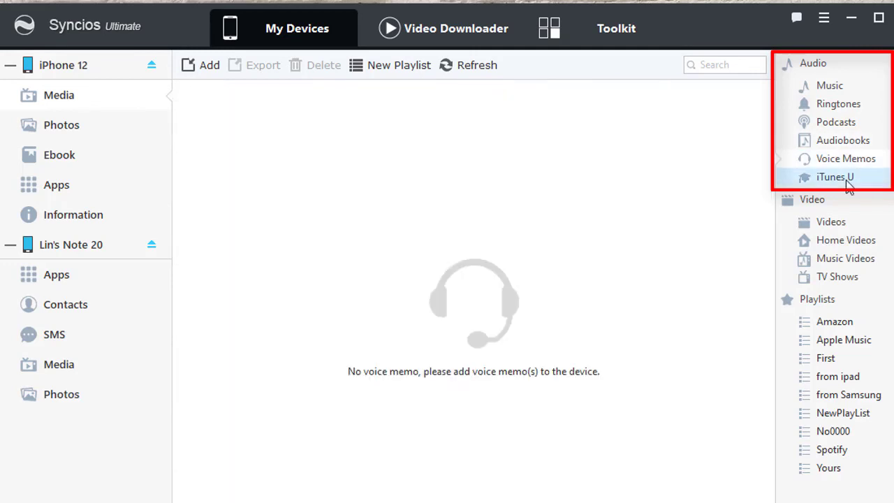
left_click(848, 183)
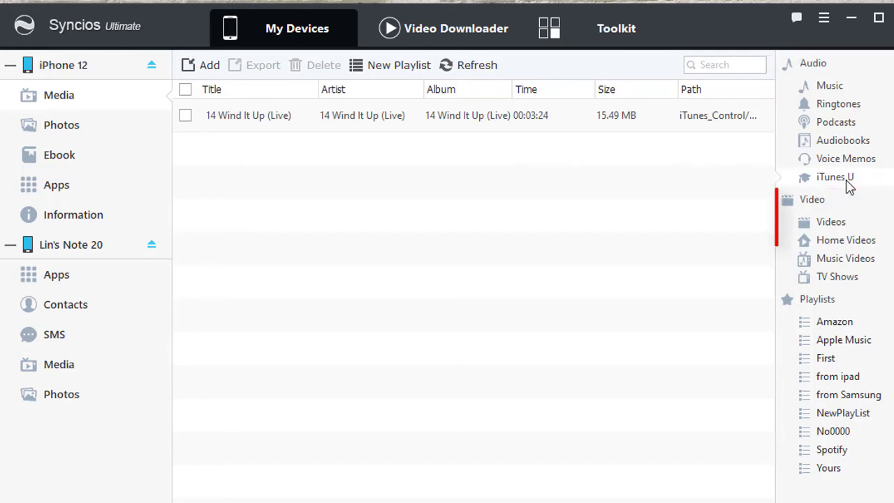
left_click(859, 225)
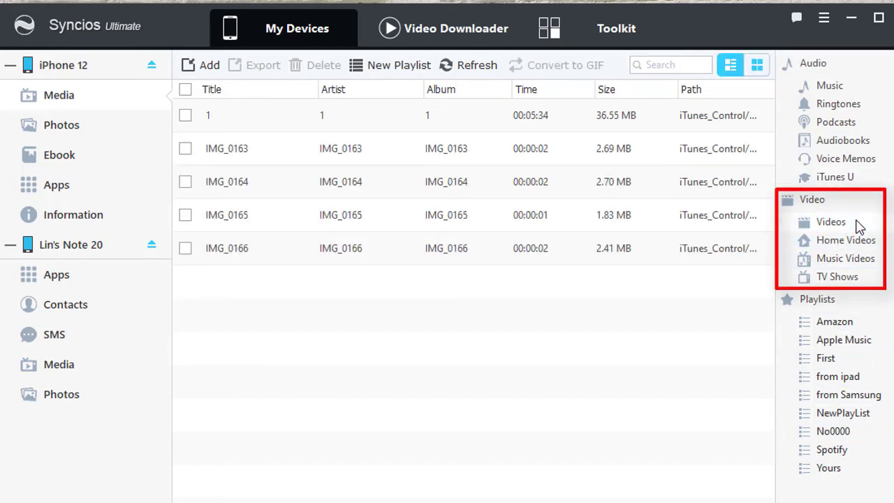